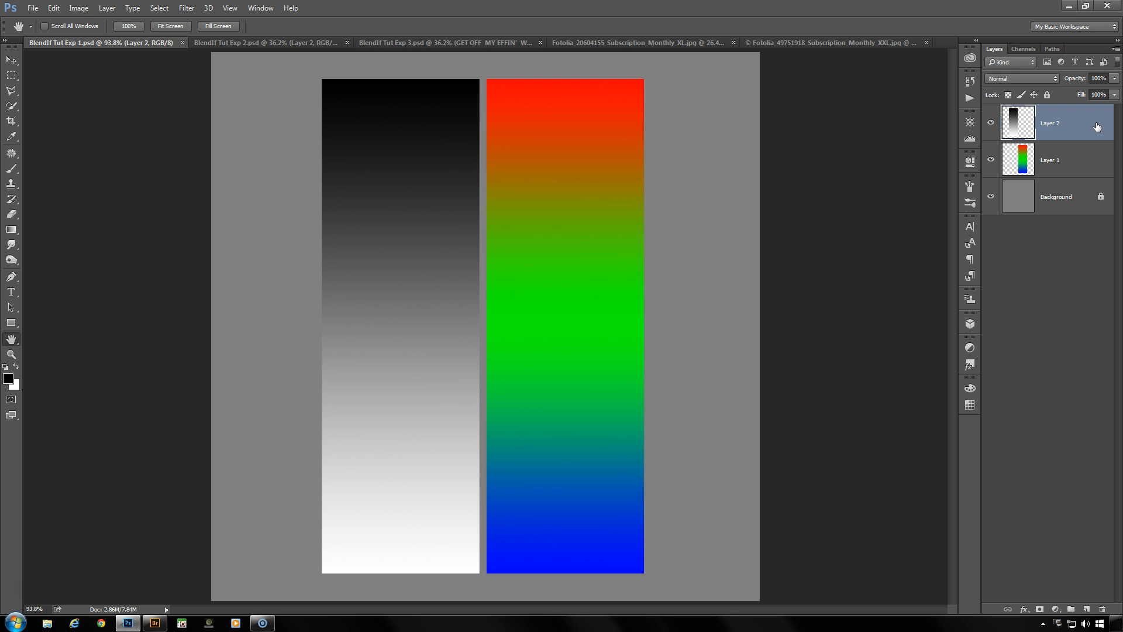
Open the Blending Options for Layer 2, move the dialog clear of the gradients, and check the Blend If channel choices.
{"action": "left_click", "coordinate": [1023, 610]}
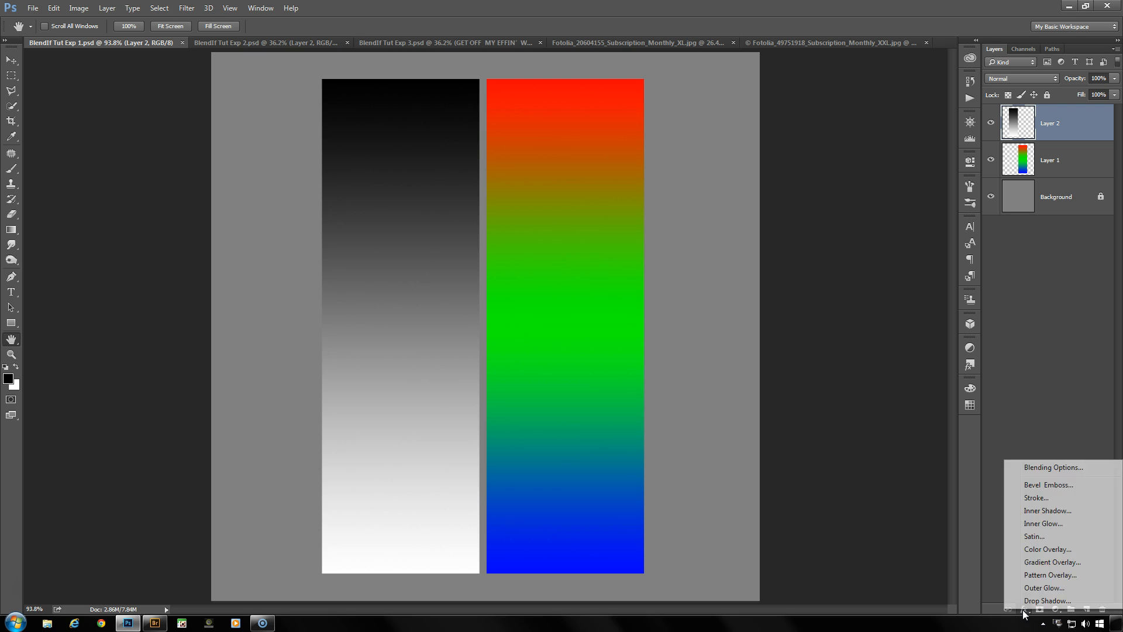
{"action": "left_click", "coordinate": [1052, 468]}
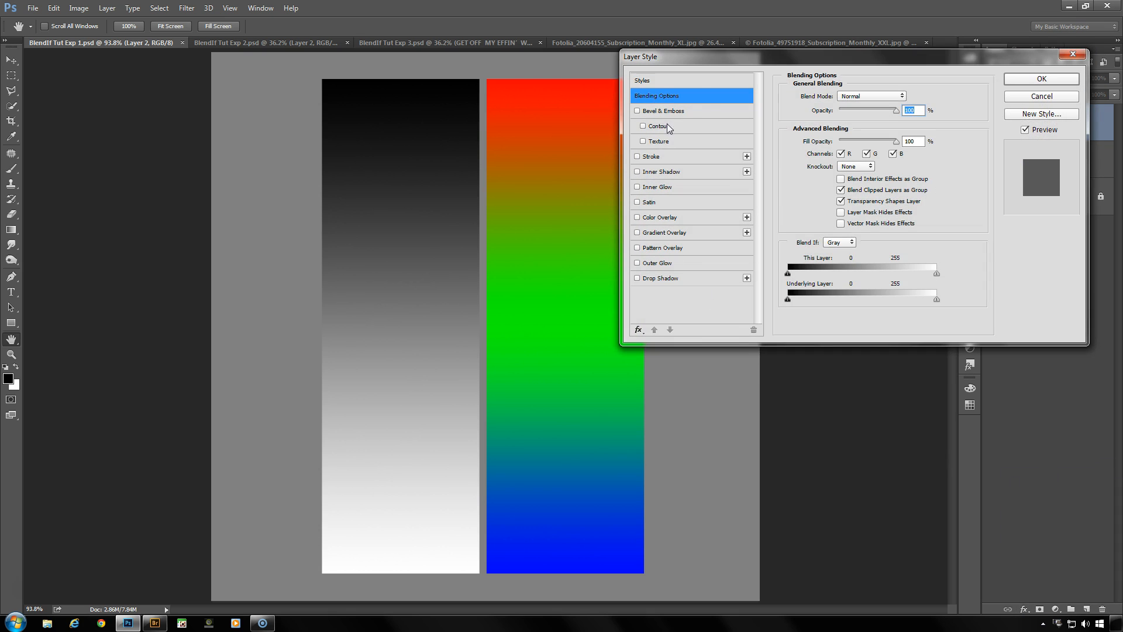
{"action": "left_click_drag", "start_coordinate": [699, 59], "coordinate": [747, 130]}
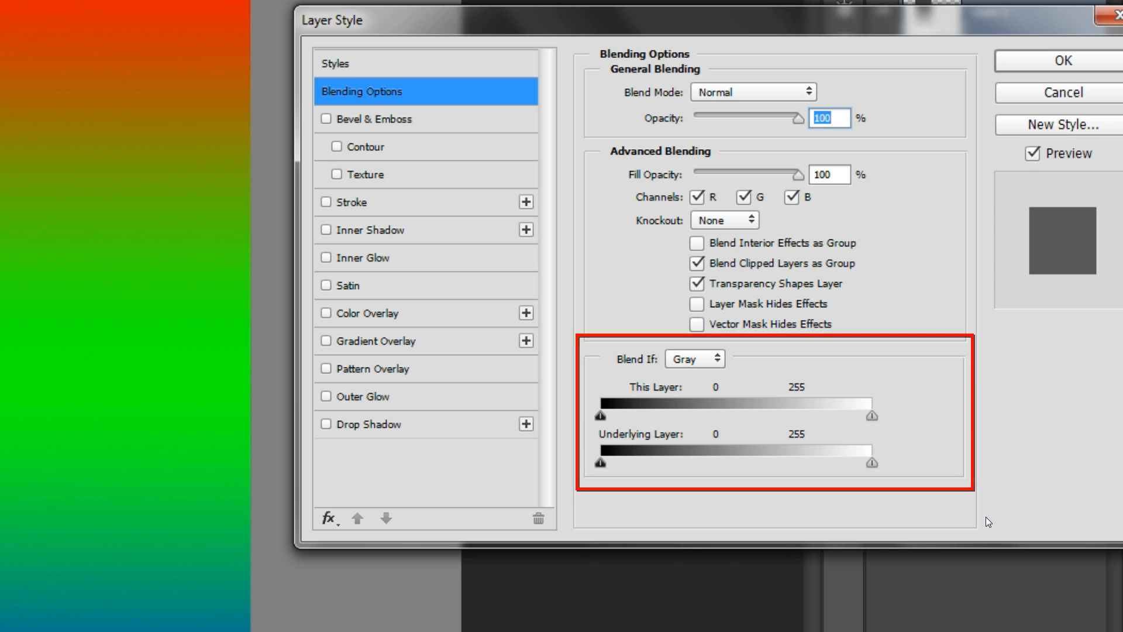
{"action": "left_click", "coordinate": [712, 358]}
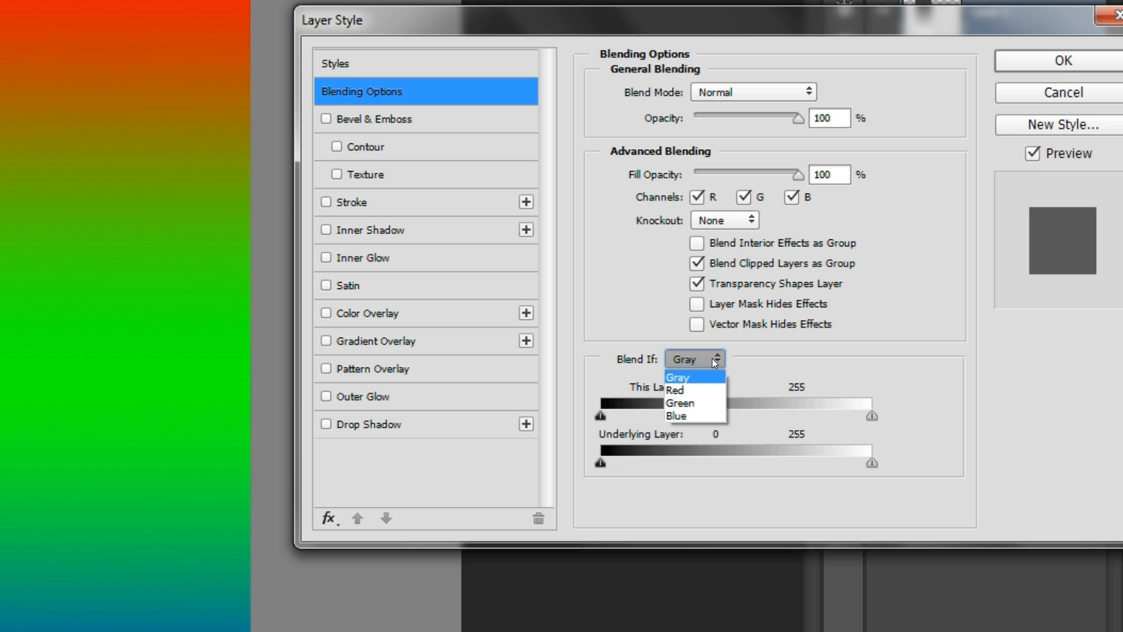
{"action": "left_click", "coordinate": [946, 367]}
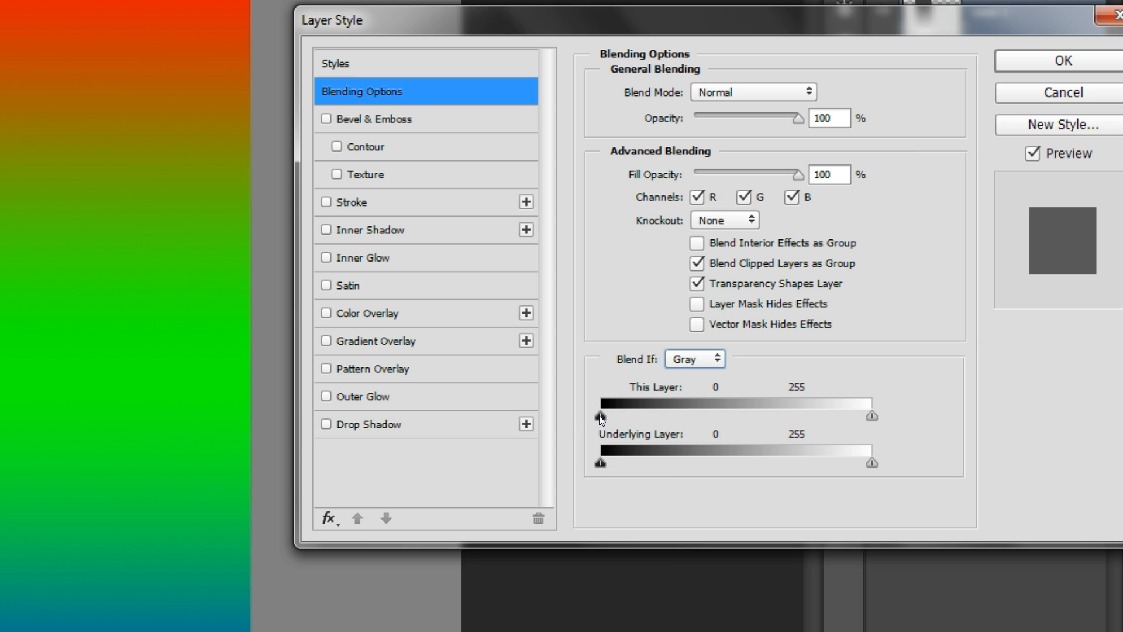
Set Layer 2's This Layer range for Blend If Gray to 55 for the shadows and 205 for the highlights.
{"action": "left_click_drag", "start_coordinate": [600, 417], "coordinate": [609, 416]}
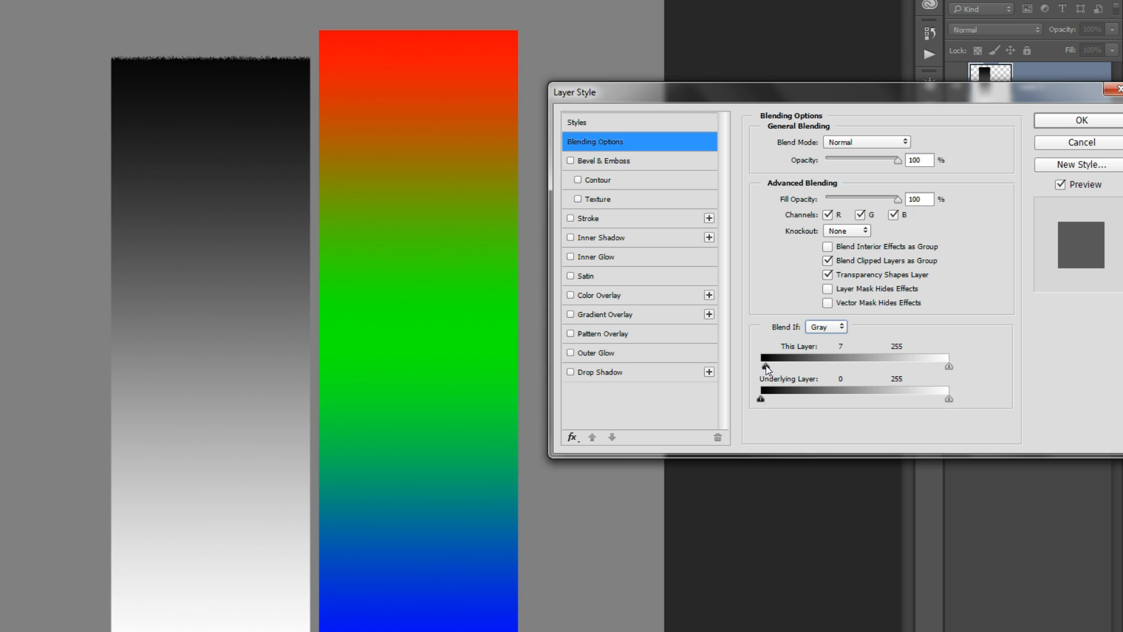
{"action": "left_click_drag", "start_coordinate": [766, 366], "coordinate": [771, 364]}
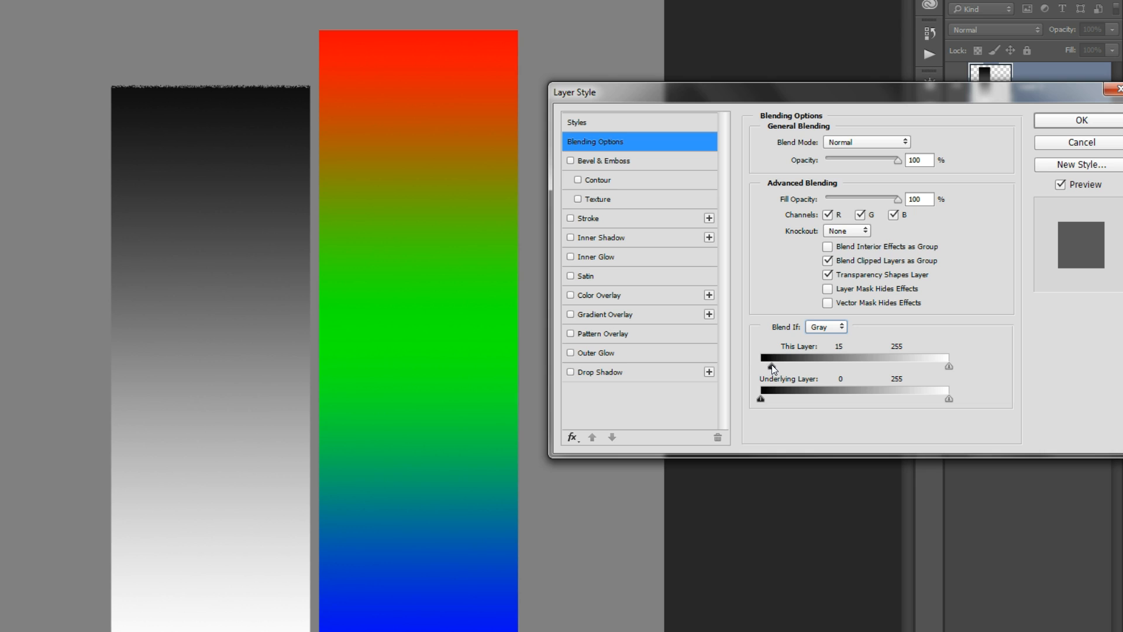
{"action": "left_click_drag", "start_coordinate": [771, 364], "coordinate": [801, 368]}
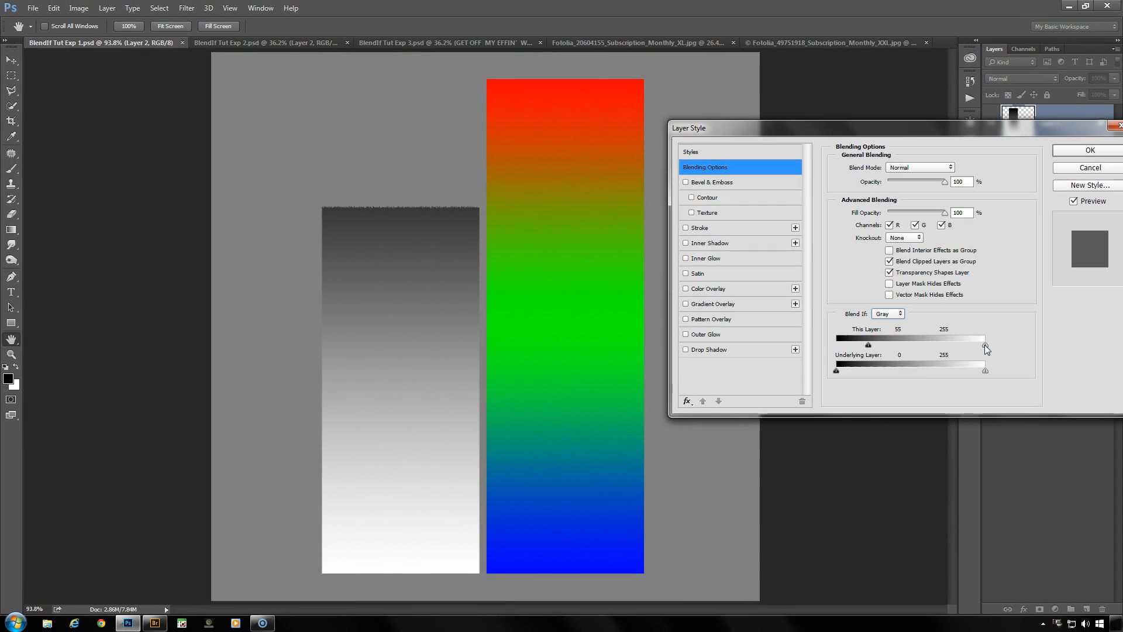
{"action": "left_click_drag", "start_coordinate": [949, 367], "coordinate": [955, 345]}
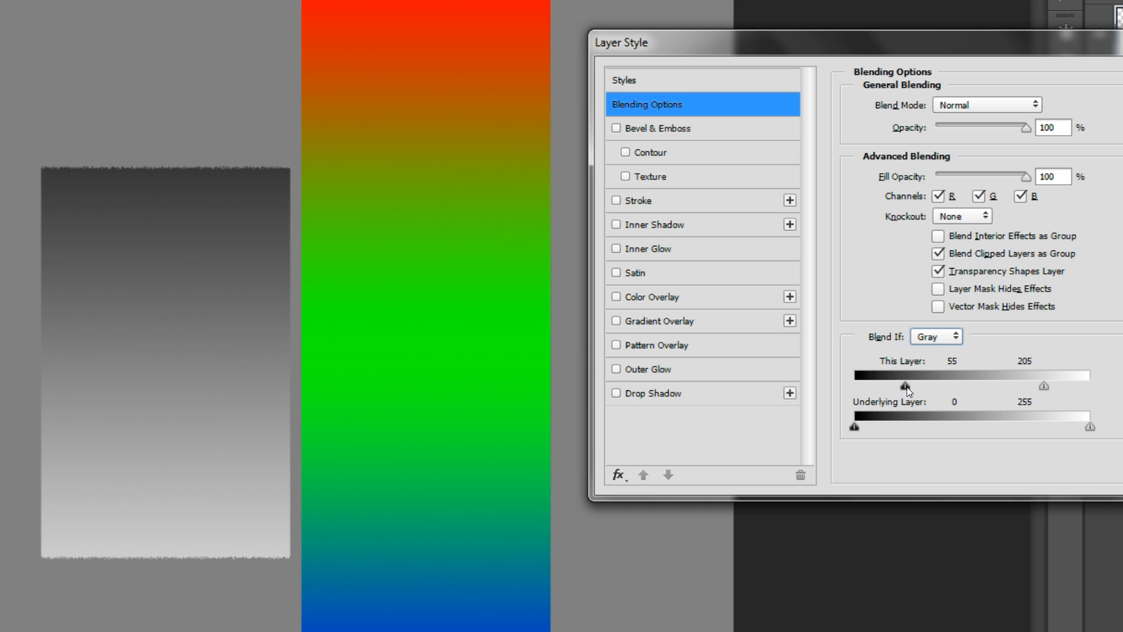
Split both This Layer sliders to feather the range to 57 / 91 and 168 / 205, and apply the layer style.
{"action": "left_click_drag", "start_coordinate": [905, 387], "coordinate": [932, 388]}
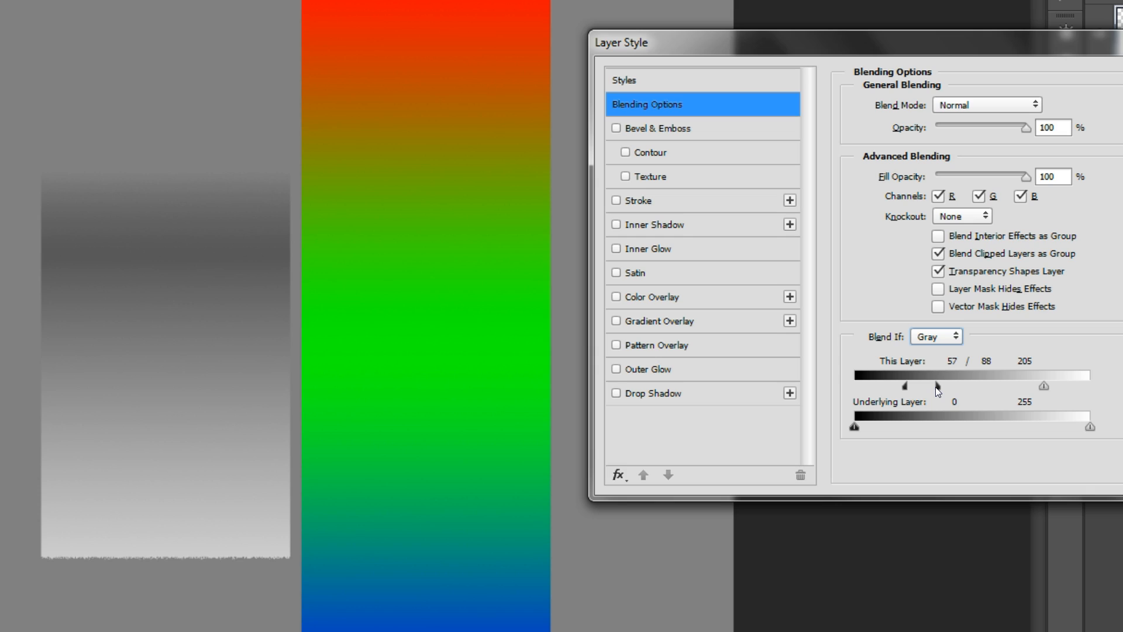
{"action": "left_click_drag", "start_coordinate": [935, 387], "coordinate": [938, 386]}
{"action": "left_click_drag", "start_coordinate": [1043, 386], "coordinate": [1010, 387]}
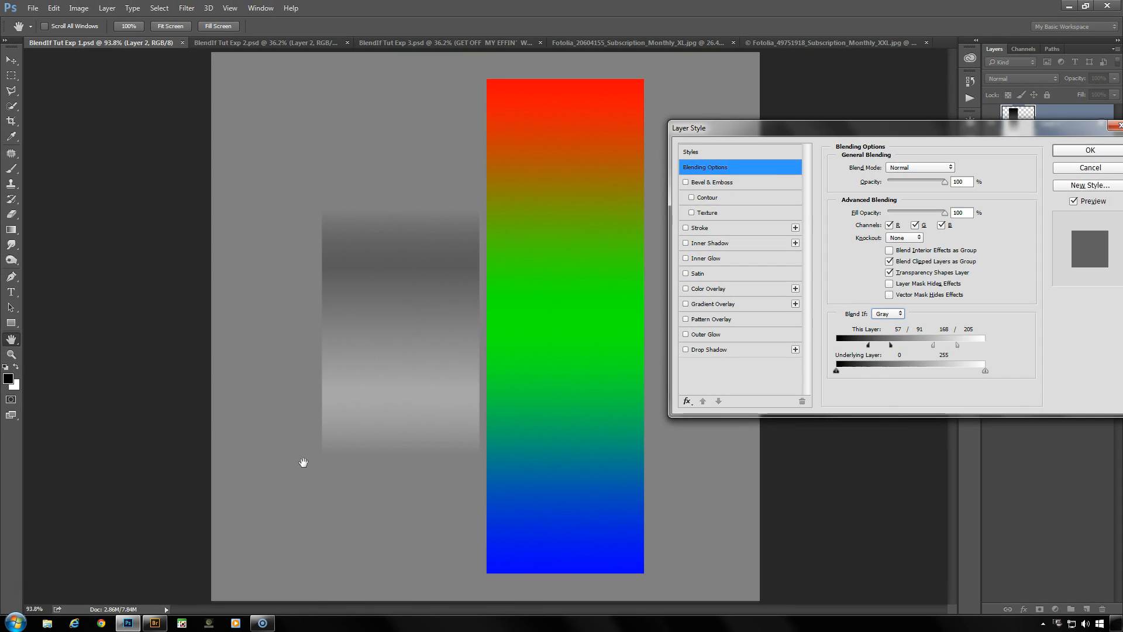
{"action": "left_click", "coordinate": [1089, 152]}
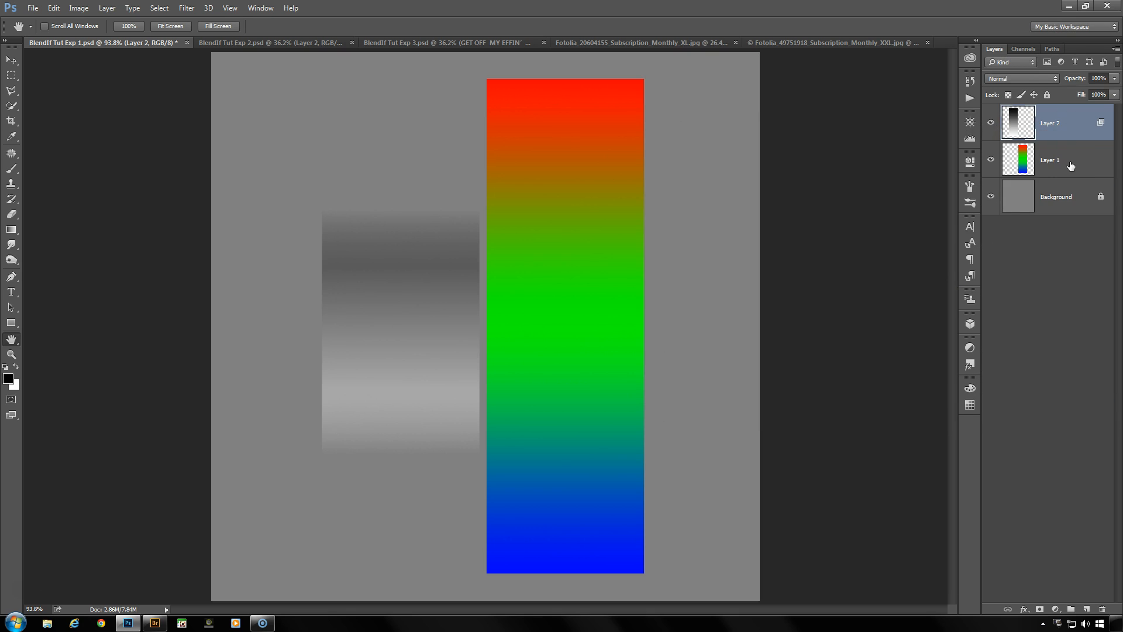
Open the Blending Options for Layer 1 and move the dialog clear of the color gradient.
{"action": "left_click", "coordinate": [1071, 167]}
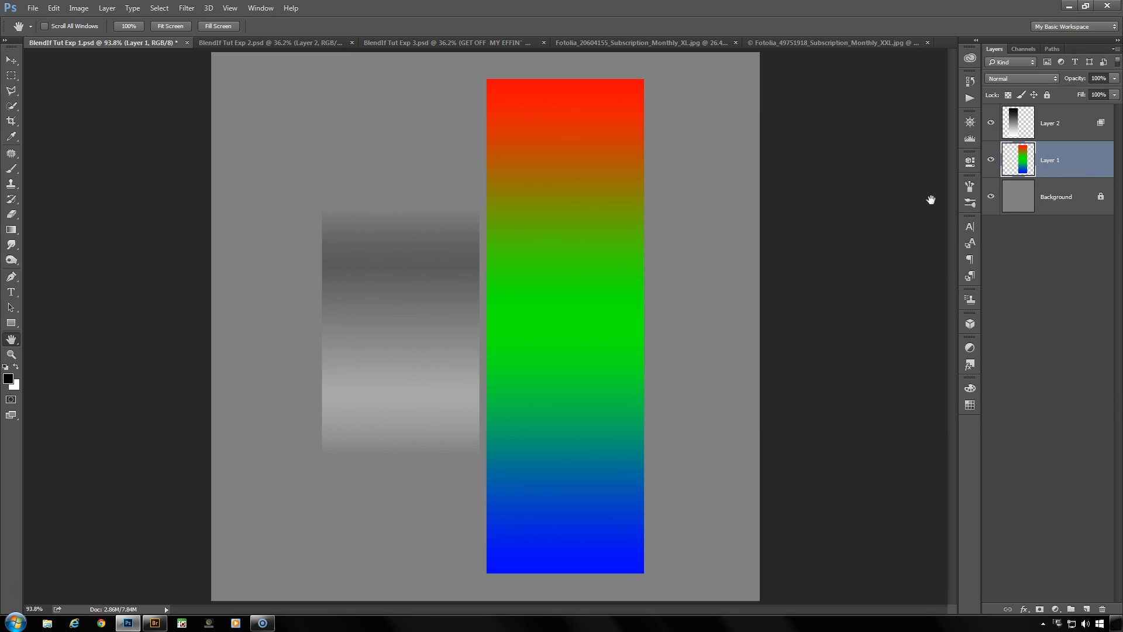
{"action": "left_click", "coordinate": [1024, 609]}
{"action": "left_click", "coordinate": [1042, 468]}
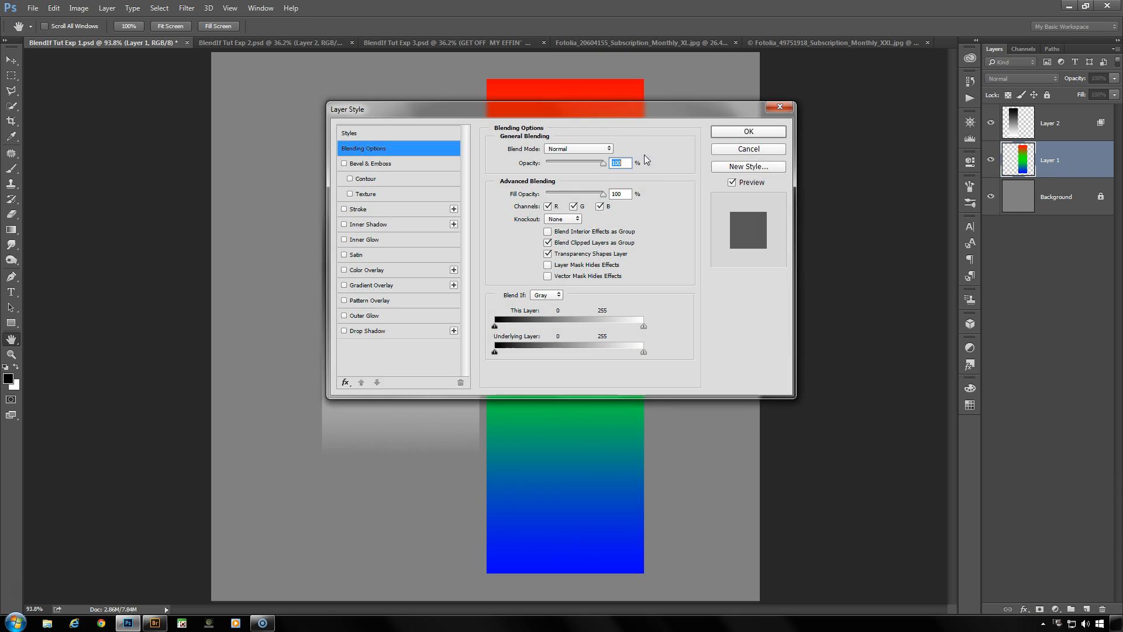
{"action": "left_click_drag", "start_coordinate": [543, 108], "coordinate": [869, 154]}
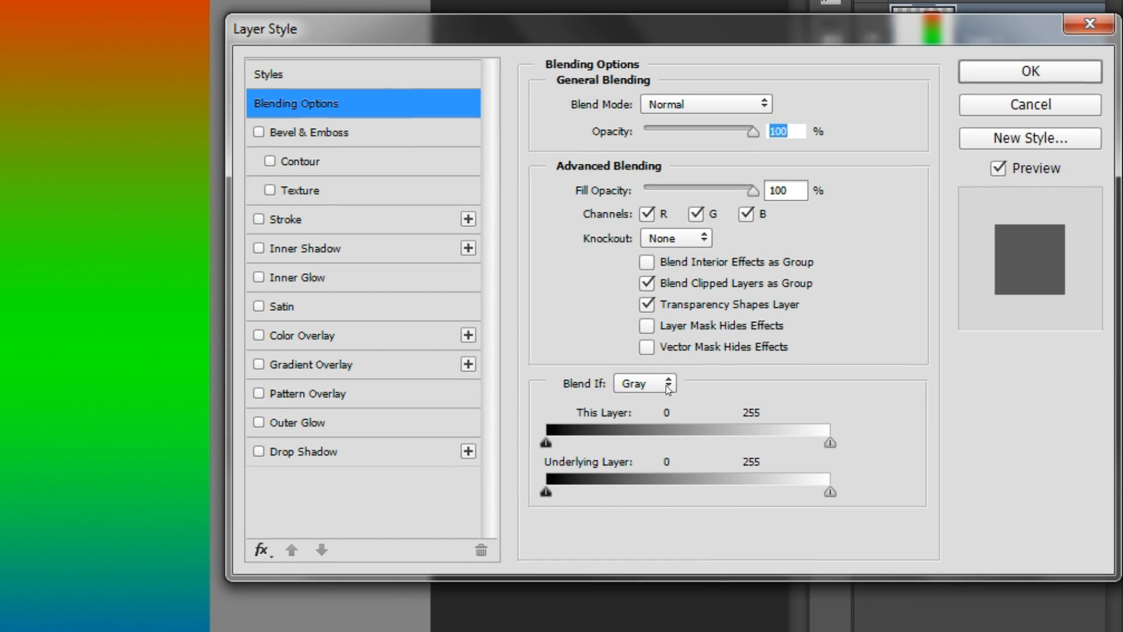
Set Blend If to Red and fade out Layer 1's reds by splitting the This Layer highlight slider to 133 / 198.
{"action": "left_click", "coordinate": [724, 374]}
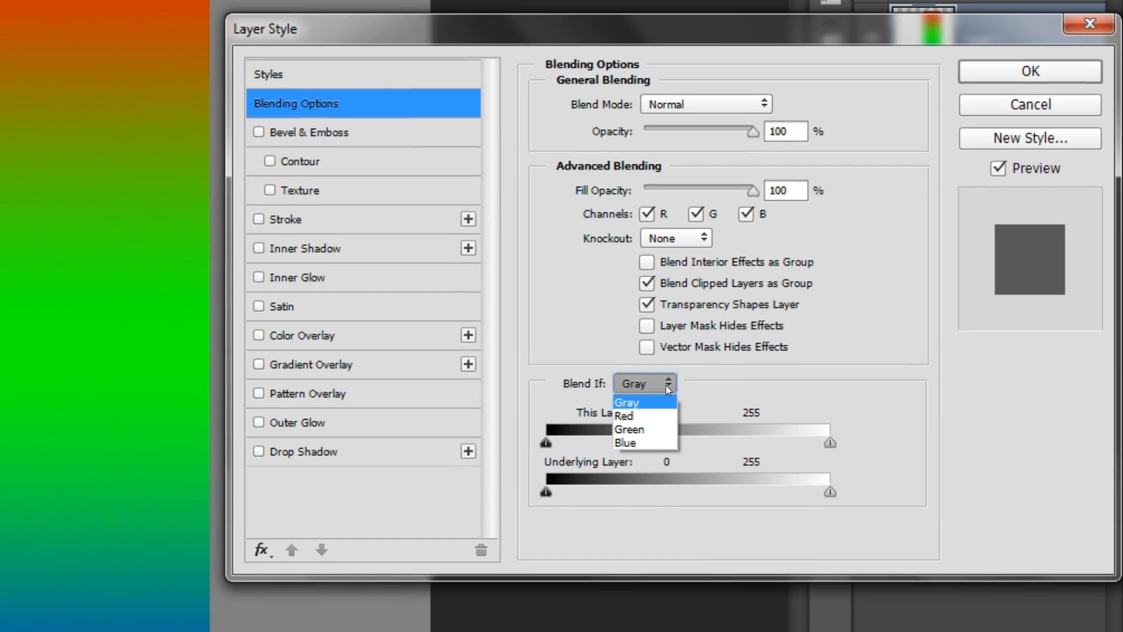
{"action": "left_click", "coordinate": [659, 422]}
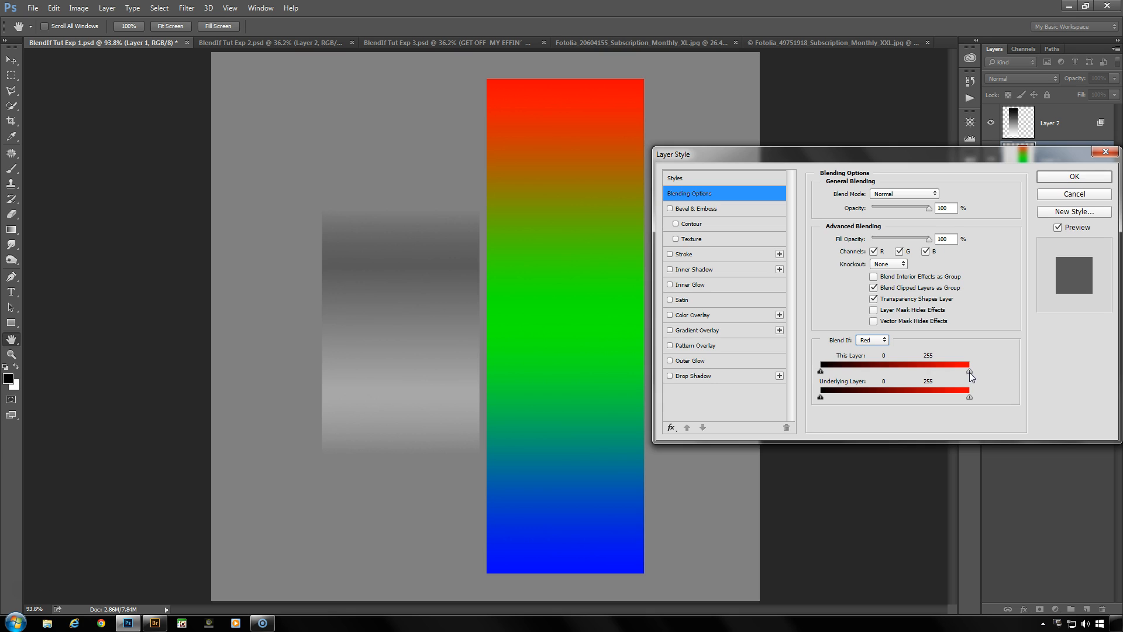
{"action": "left_click_drag", "start_coordinate": [970, 372], "coordinate": [818, 377]}
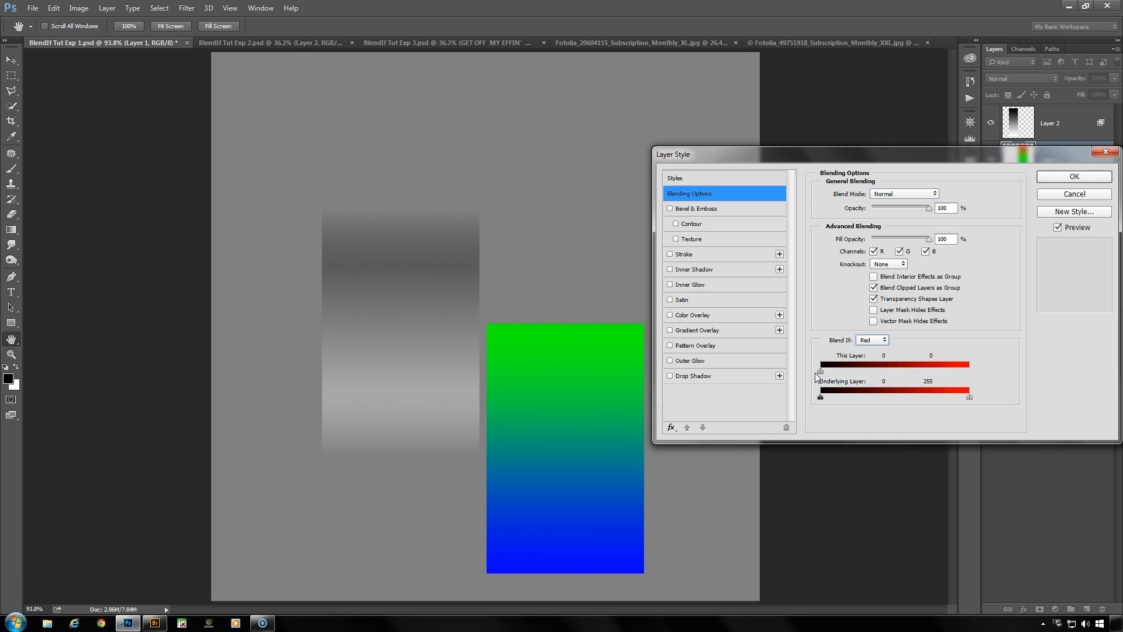
{"action": "left_click_drag", "start_coordinate": [820, 372], "coordinate": [936, 373]}
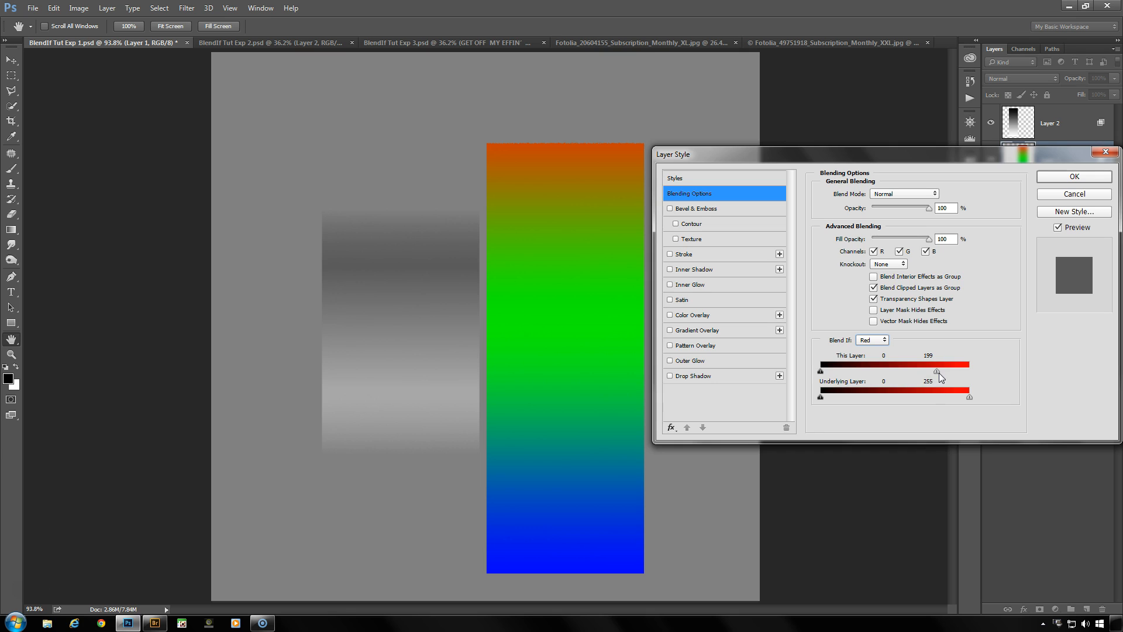
{"action": "key", "text": "alt"}
{"action": "left_click_drag", "start_coordinate": [935, 373], "coordinate": [898, 373]}
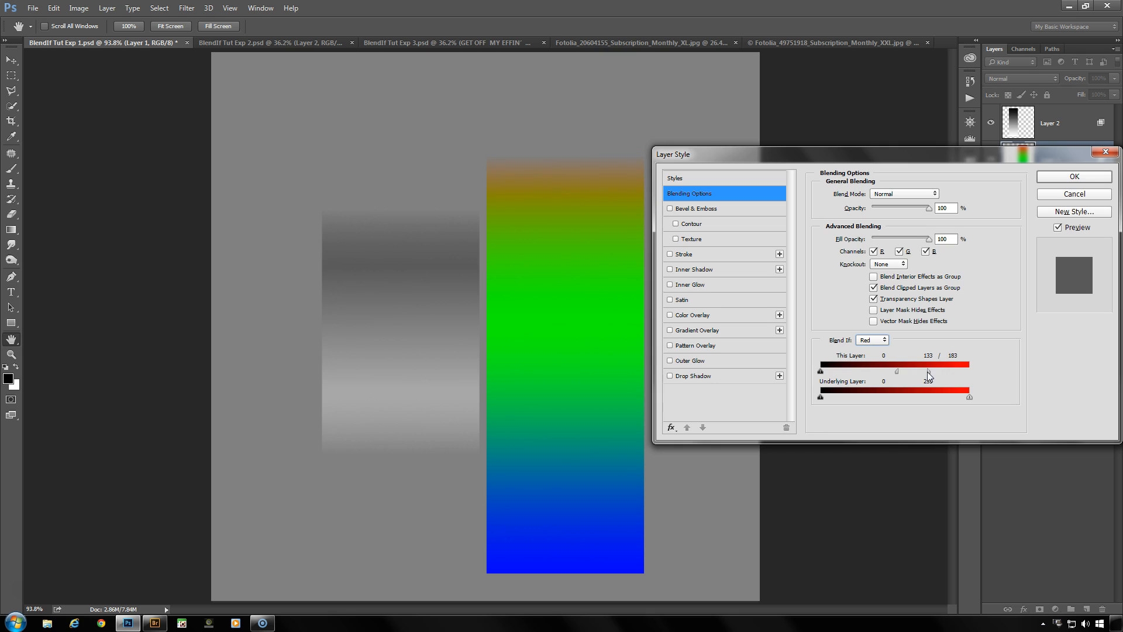
{"action": "mouse_move", "coordinate": [938, 373]}
{"action": "left_mouse_down"}
{"action": "mouse_move", "coordinate": [921, 376]}
{"action": "mouse_move", "coordinate": [937, 379]}
{"action": "left_mouse_up"}
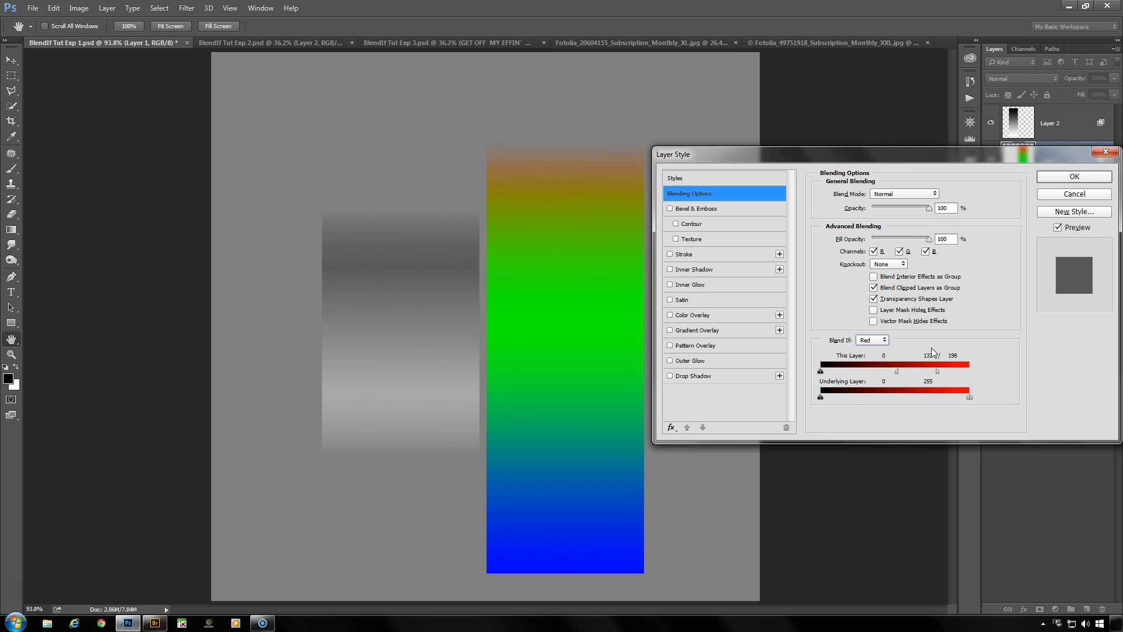
Switch Blend If to Green and split the This Layer highlight slider to 199 / 238.
{"action": "left_click", "coordinate": [880, 343]}
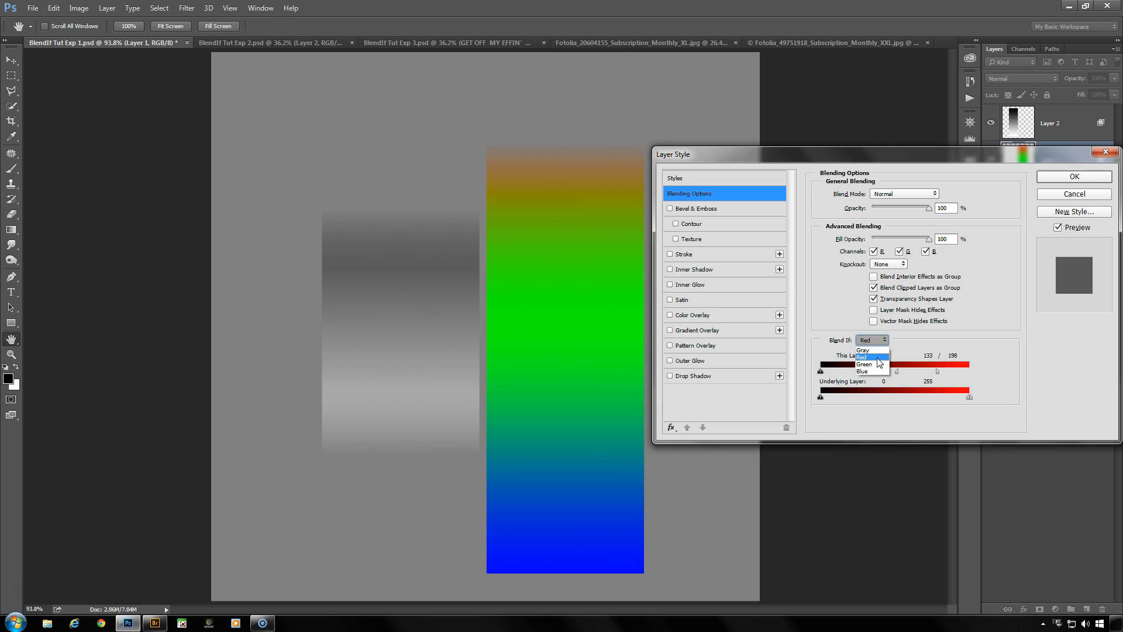
{"action": "left_click", "coordinate": [877, 364]}
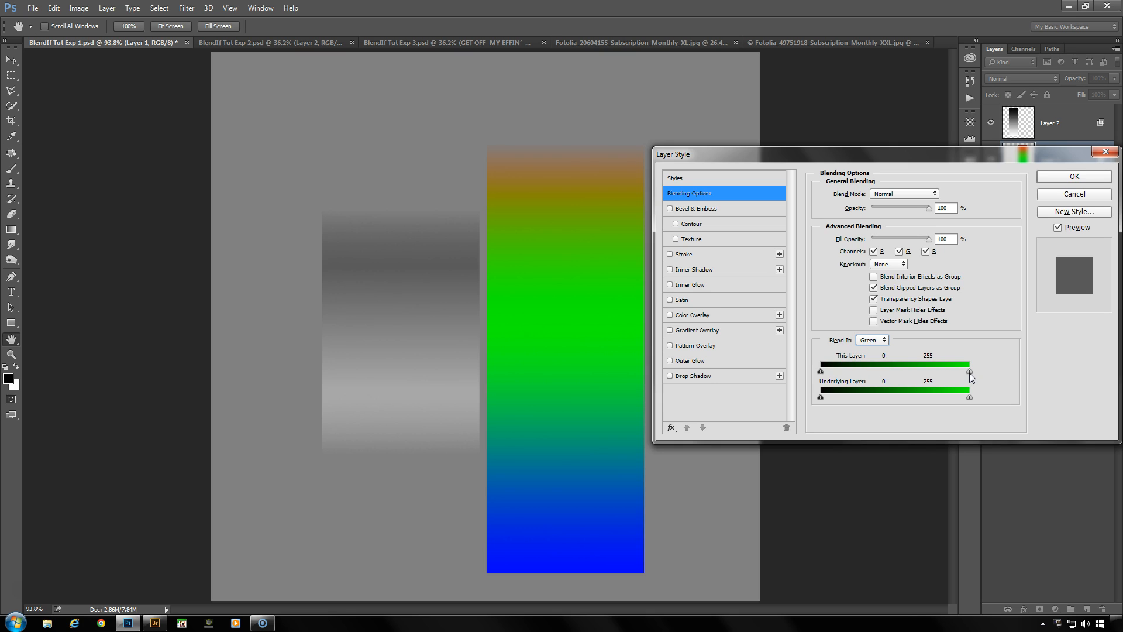
{"action": "mouse_move", "coordinate": [970, 372]}
{"action": "left_mouse_down"}
{"action": "mouse_move", "coordinate": [927, 372]}
{"action": "mouse_move", "coordinate": [968, 373]}
{"action": "left_mouse_up"}
{"action": "left_click_drag", "start_coordinate": [969, 376], "coordinate": [965, 377]}
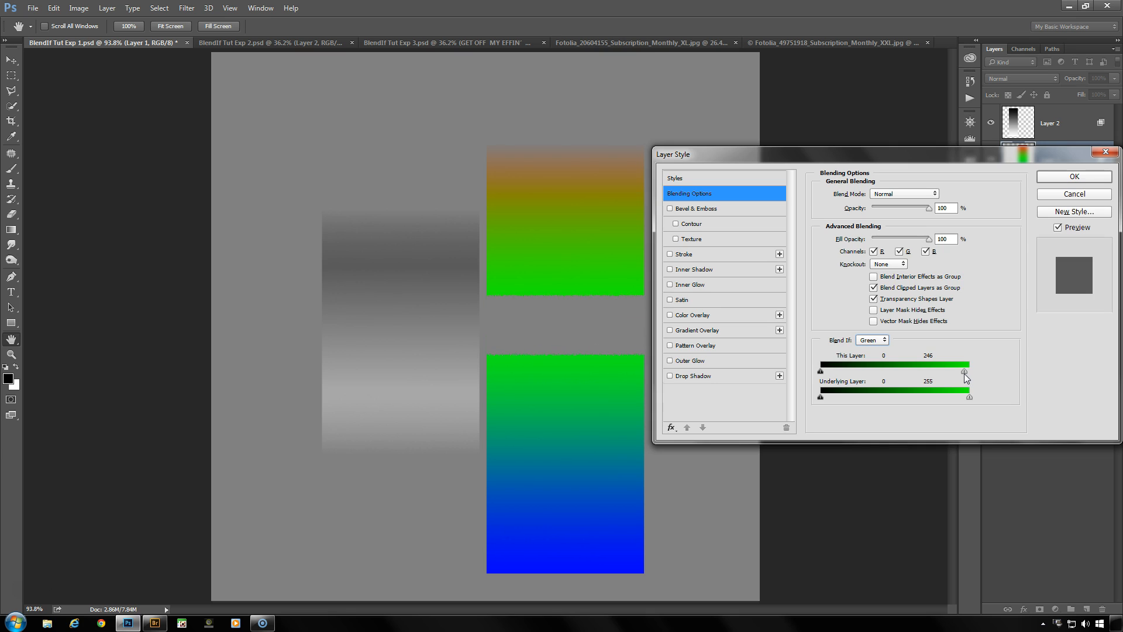
{"action": "left_click_drag", "start_coordinate": [965, 377], "coordinate": [936, 370]}
{"action": "key", "text": "alt"}
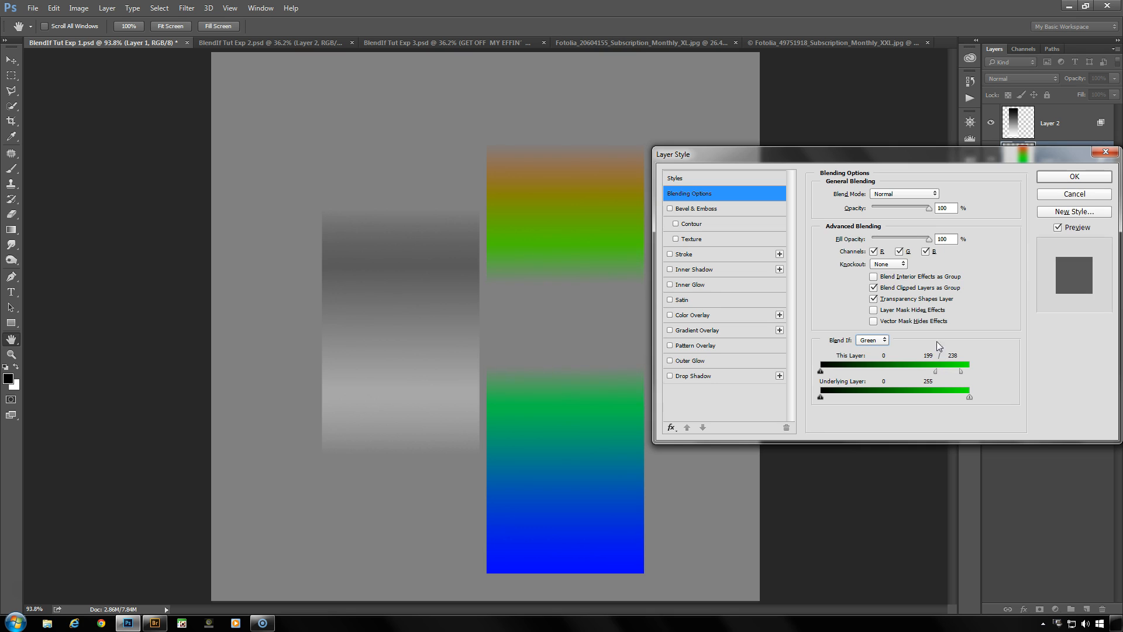
Switch Blend If to Blue, split the This Layer highlight slider to 171 / 227, and apply the layer style.
{"action": "left_click", "coordinate": [884, 341]}
{"action": "left_click", "coordinate": [875, 370]}
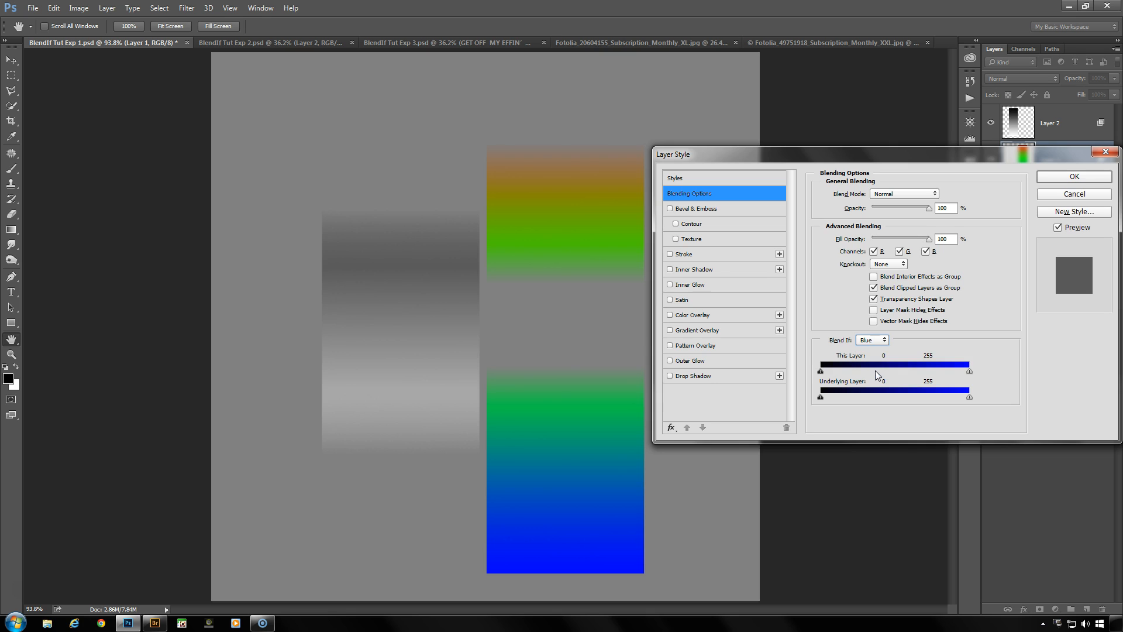
{"action": "left_click_drag", "start_coordinate": [968, 372], "coordinate": [921, 369]}
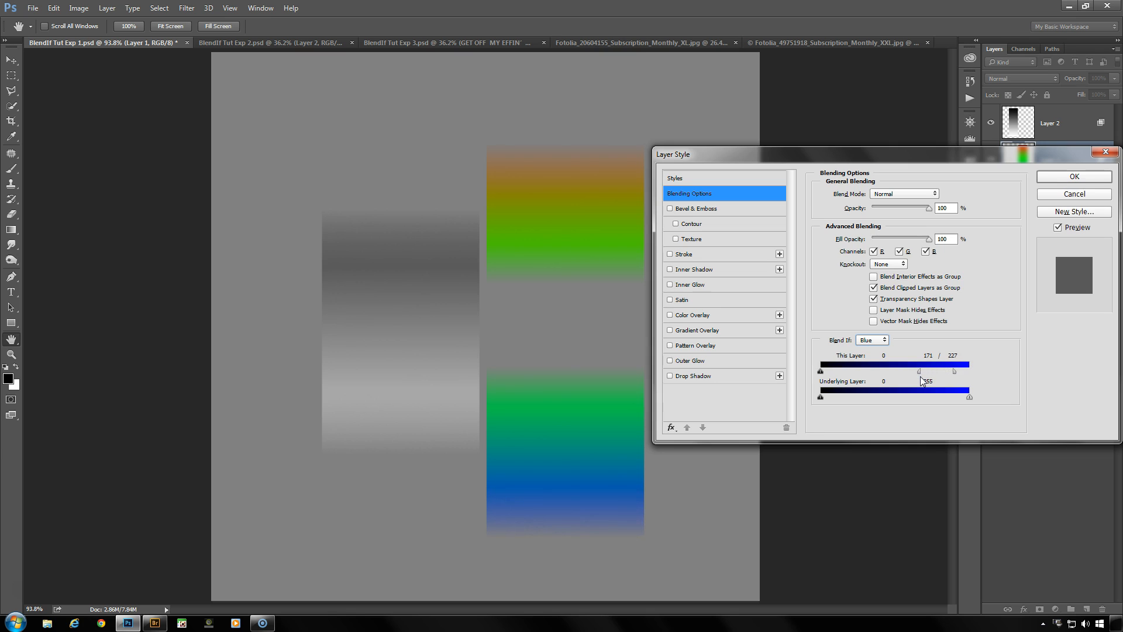
{"action": "left_click", "coordinate": [1073, 176]}
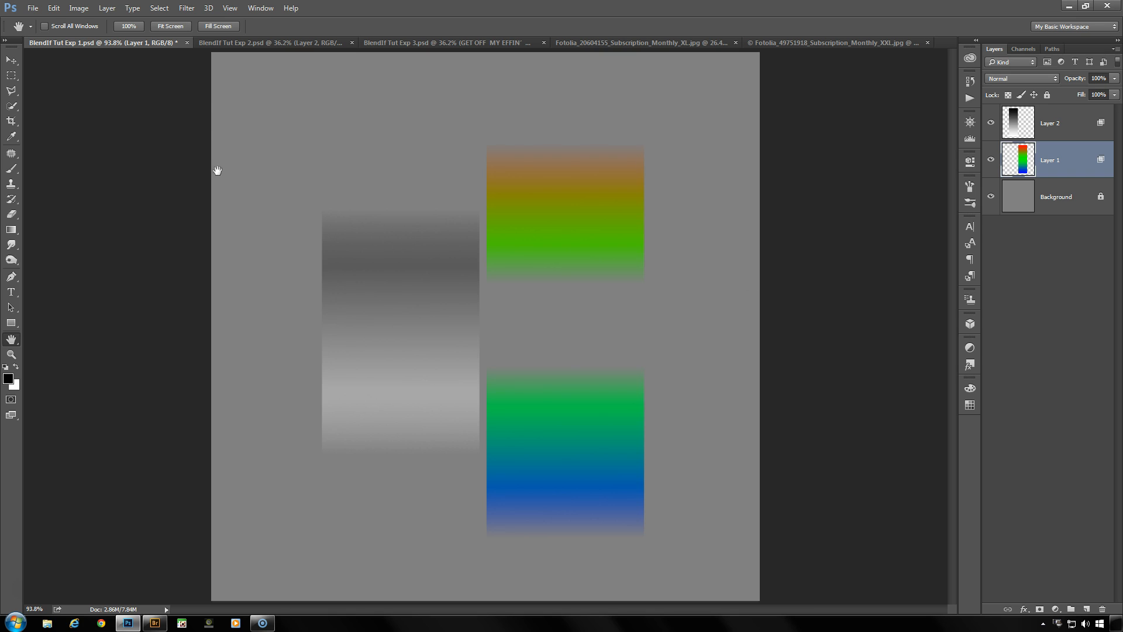
Switch to BlendIf Tut Exp 2.psd, open the Blending Options for Layer 2, and move the dialog off the grayscale gradient.
{"action": "left_click", "coordinate": [240, 45]}
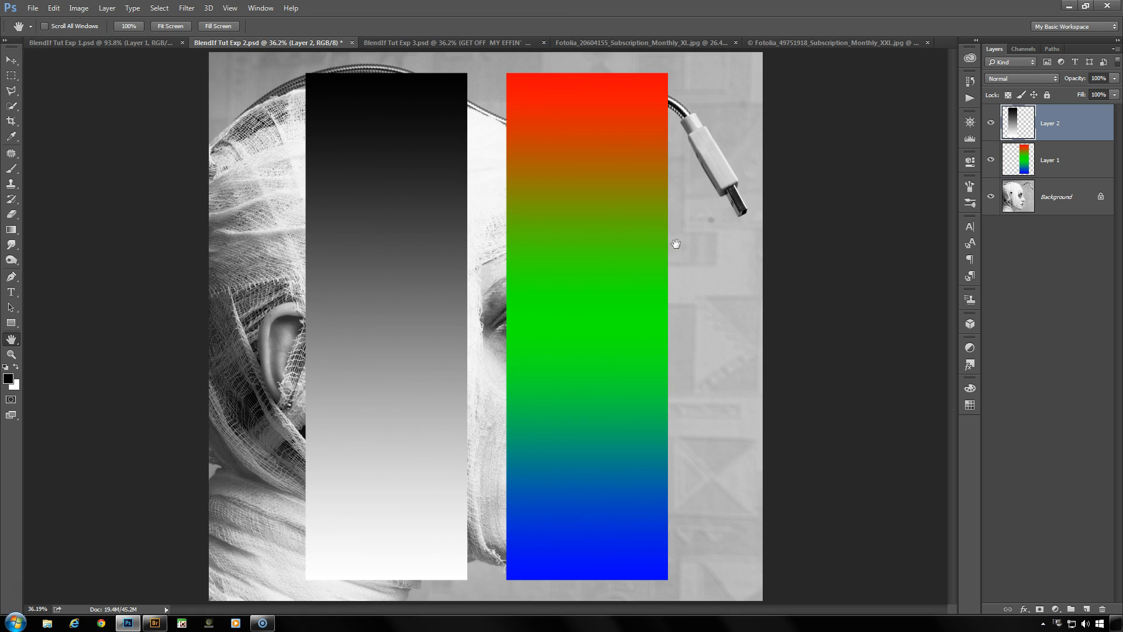
{"action": "left_click", "coordinate": [1024, 610]}
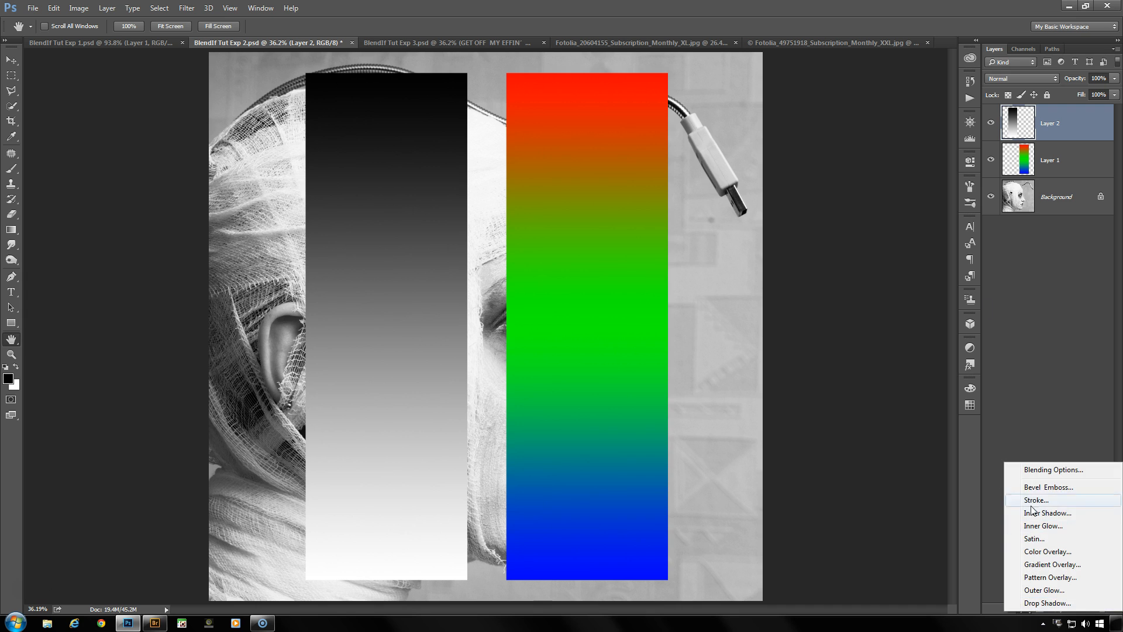
{"action": "left_click", "coordinate": [1047, 470]}
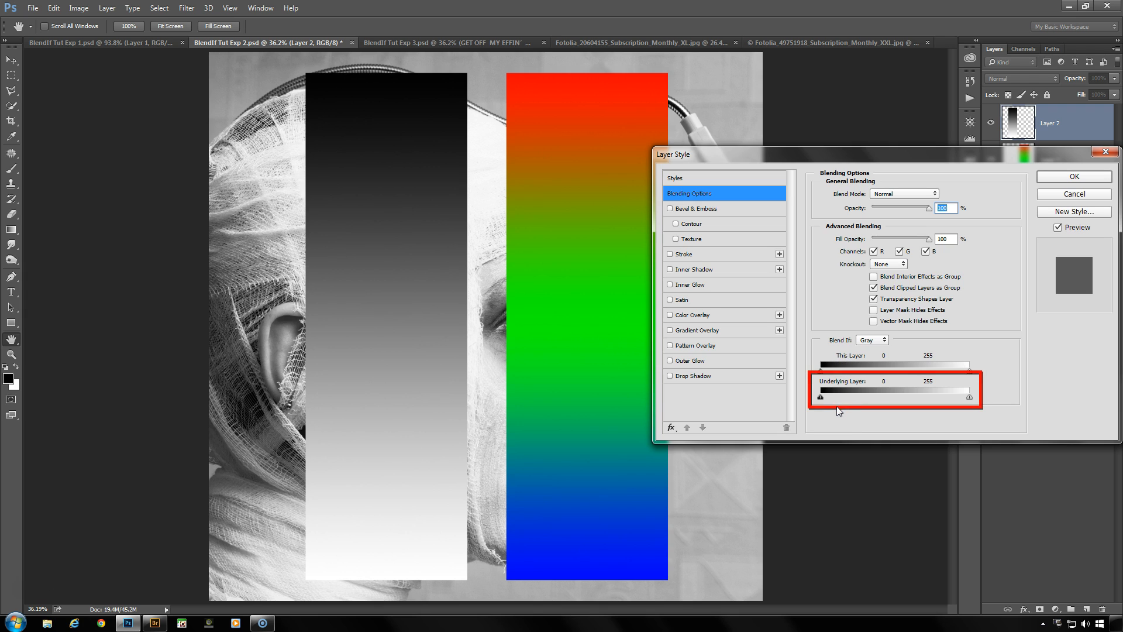
{"action": "left_click_drag", "start_coordinate": [825, 160], "coordinate": [669, 177]}
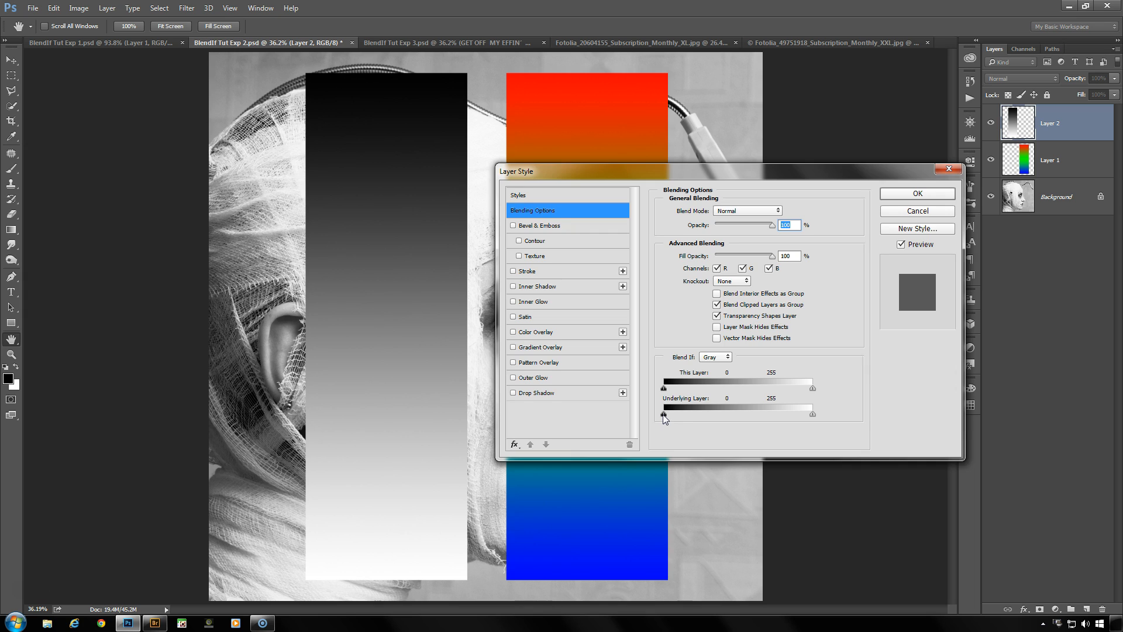
Split Layer 2's Underlying Layer sliders to 79 / 108 for shadows and 211 / 235 for highlights, and apply the layer style.
{"action": "left_click_drag", "start_coordinate": [663, 415], "coordinate": [709, 418]}
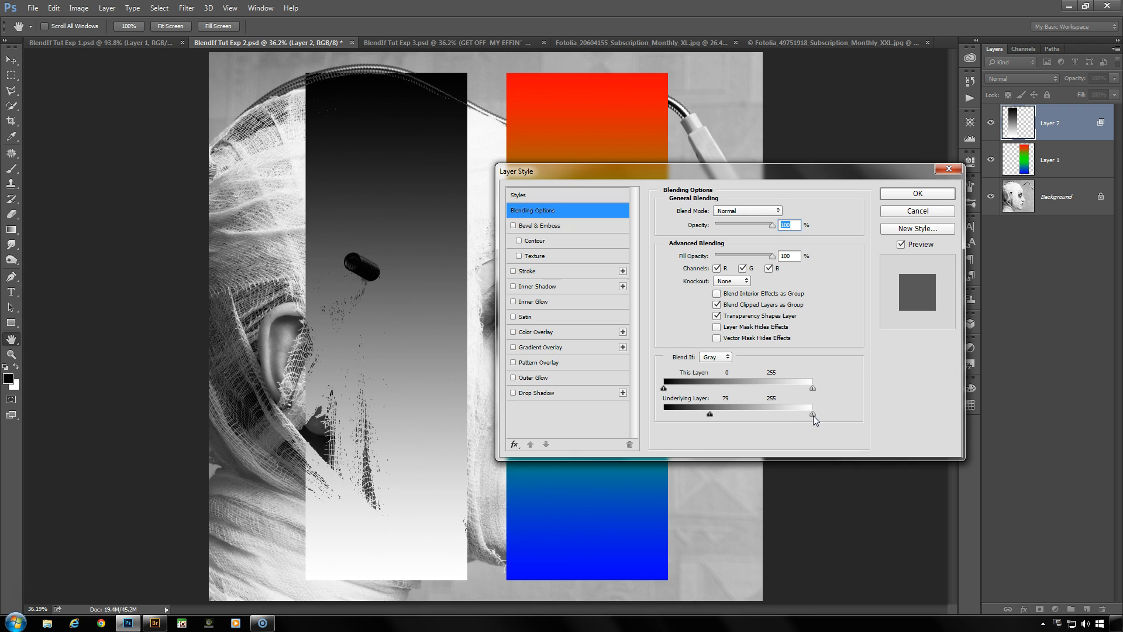
{"action": "left_click_drag", "start_coordinate": [810, 415], "coordinate": [804, 417]}
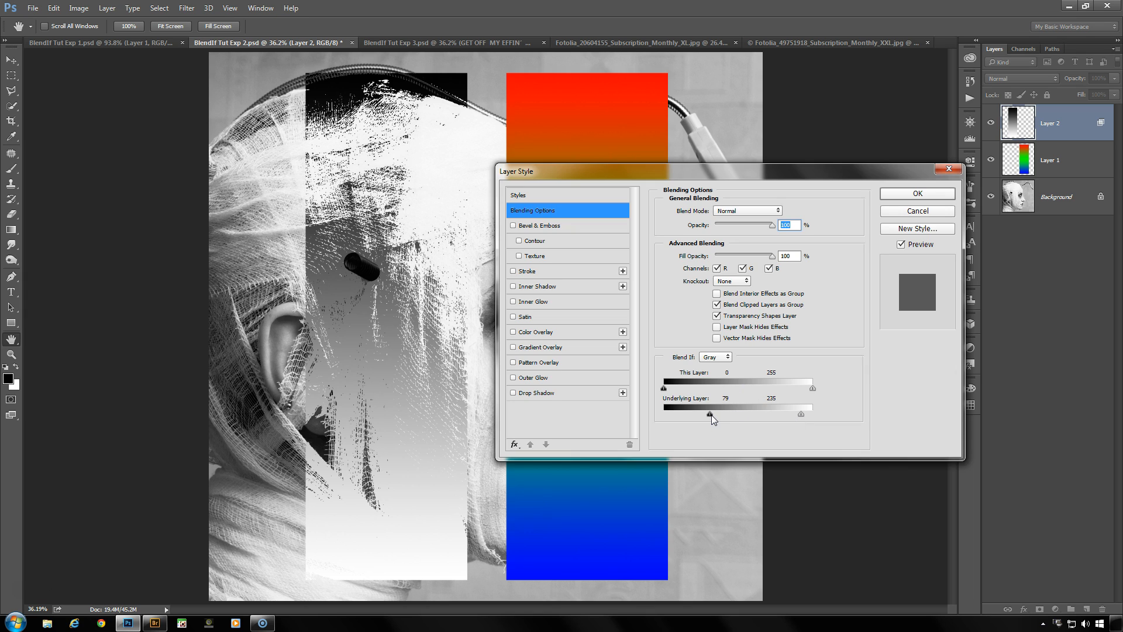
{"action": "key", "text": "alt"}
{"action": "left_click_drag", "start_coordinate": [723, 417], "coordinate": [728, 416]}
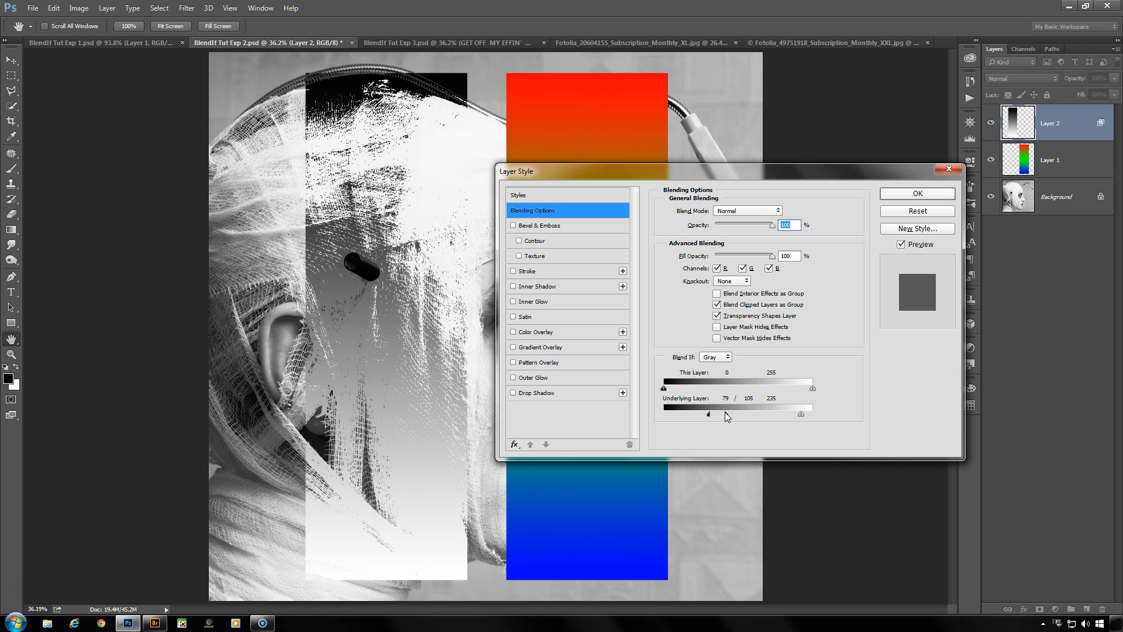
{"action": "left_click_drag", "start_coordinate": [800, 414], "coordinate": [787, 416]}
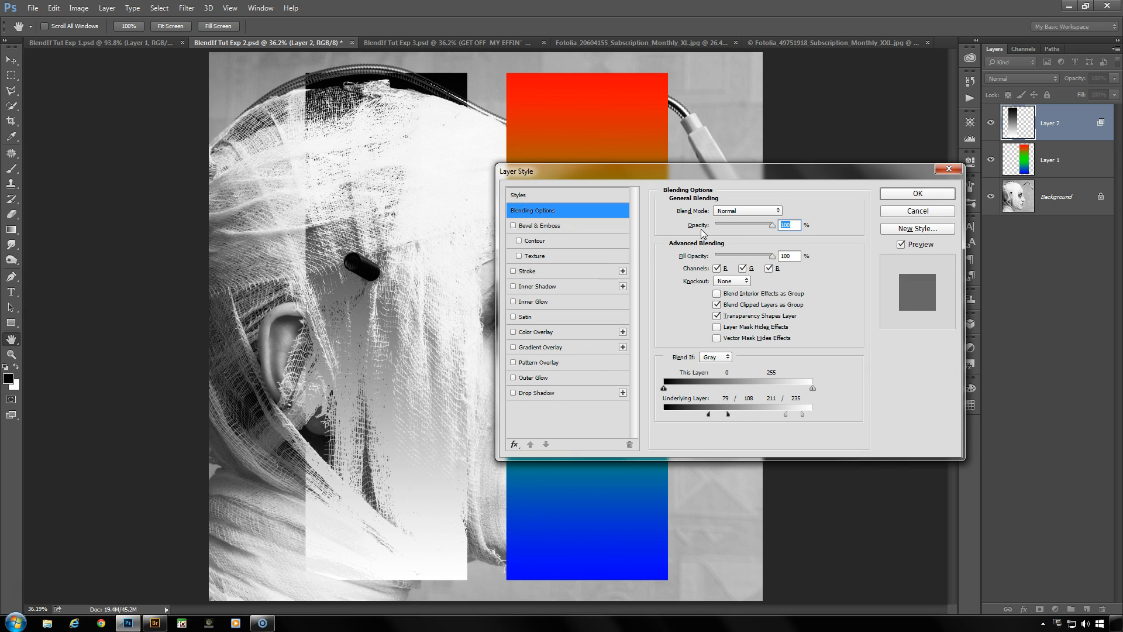
{"action": "left_click", "coordinate": [903, 195]}
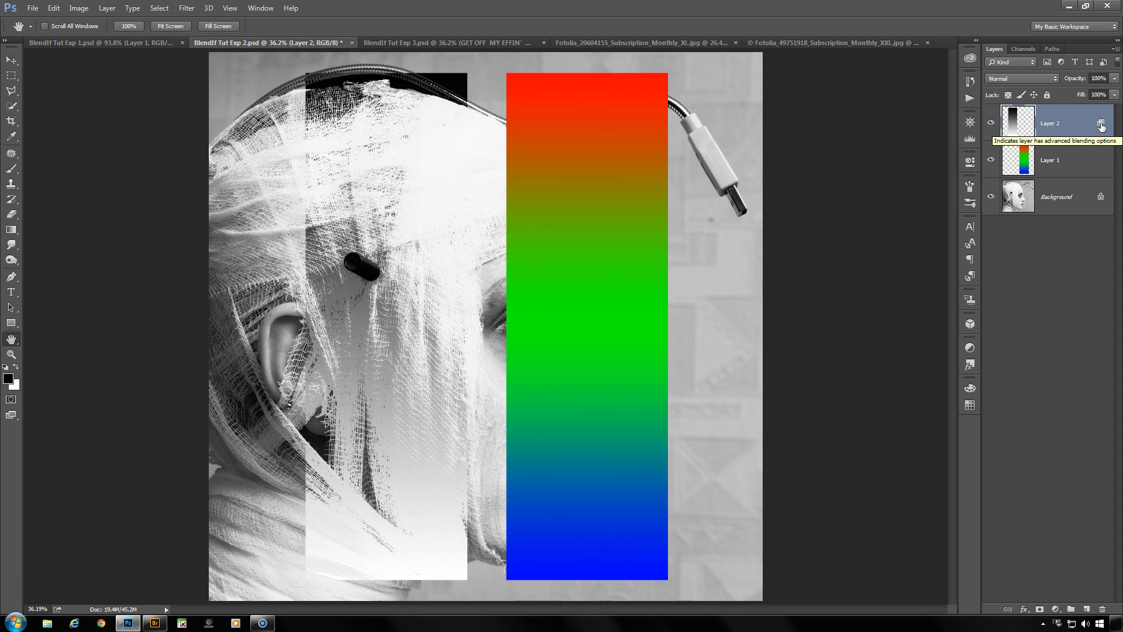
Reset Layer 2's Underlying Layer blending sliders to 0 and 255 and apply the layer style.
{"action": "double_click", "coordinate": [1101, 125]}
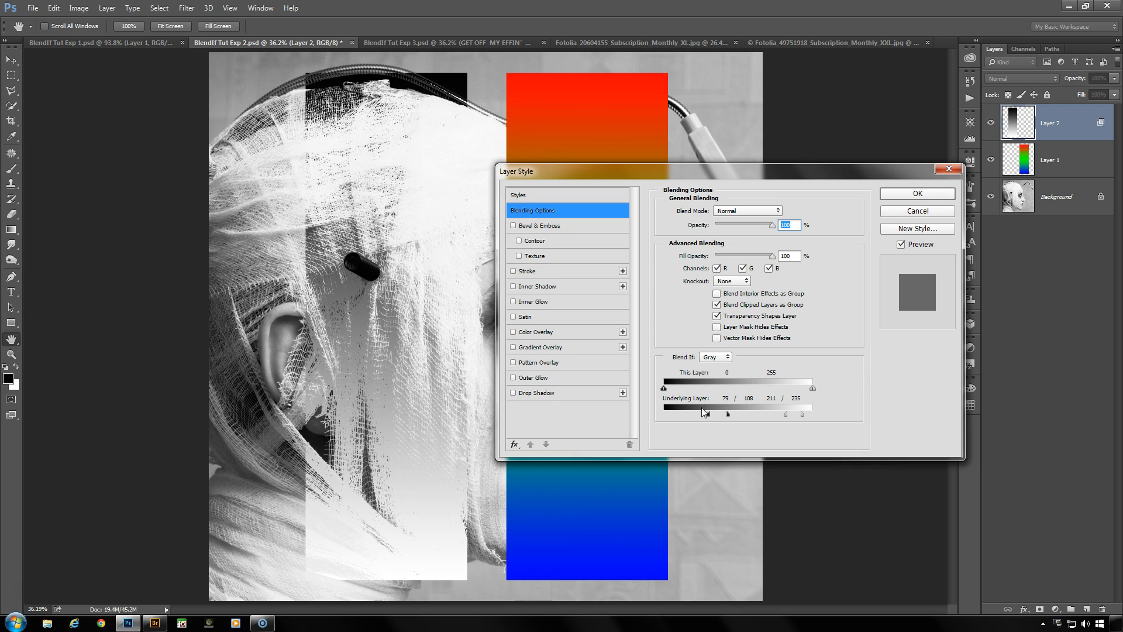
{"action": "left_click_drag", "start_coordinate": [728, 414], "coordinate": [666, 414]}
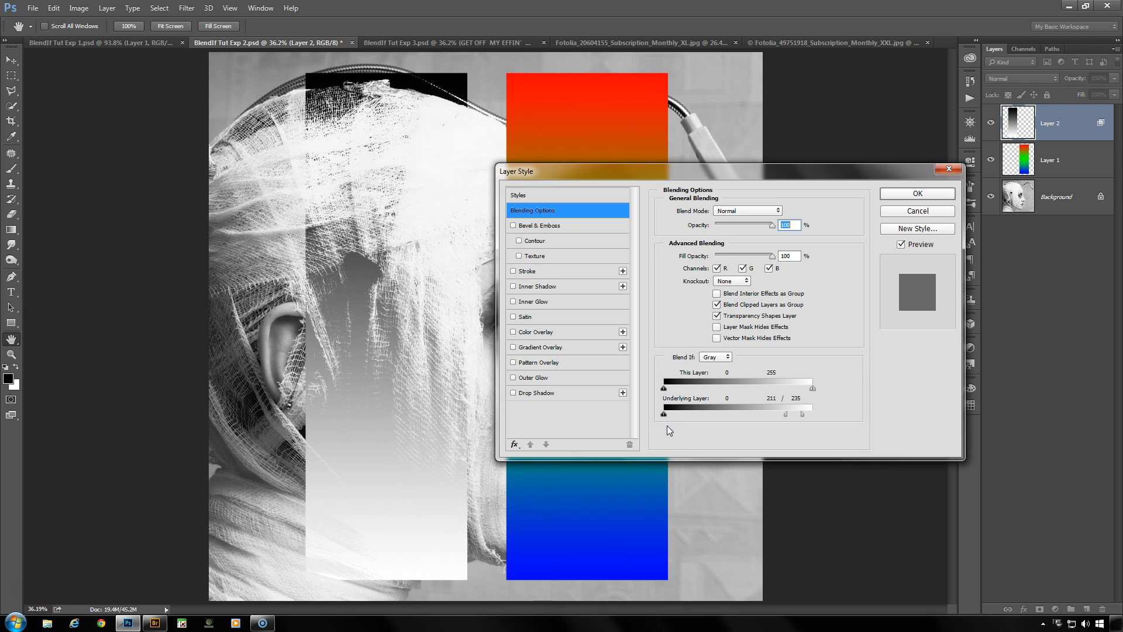
{"action": "left_click_drag", "start_coordinate": [786, 414], "coordinate": [838, 415]}
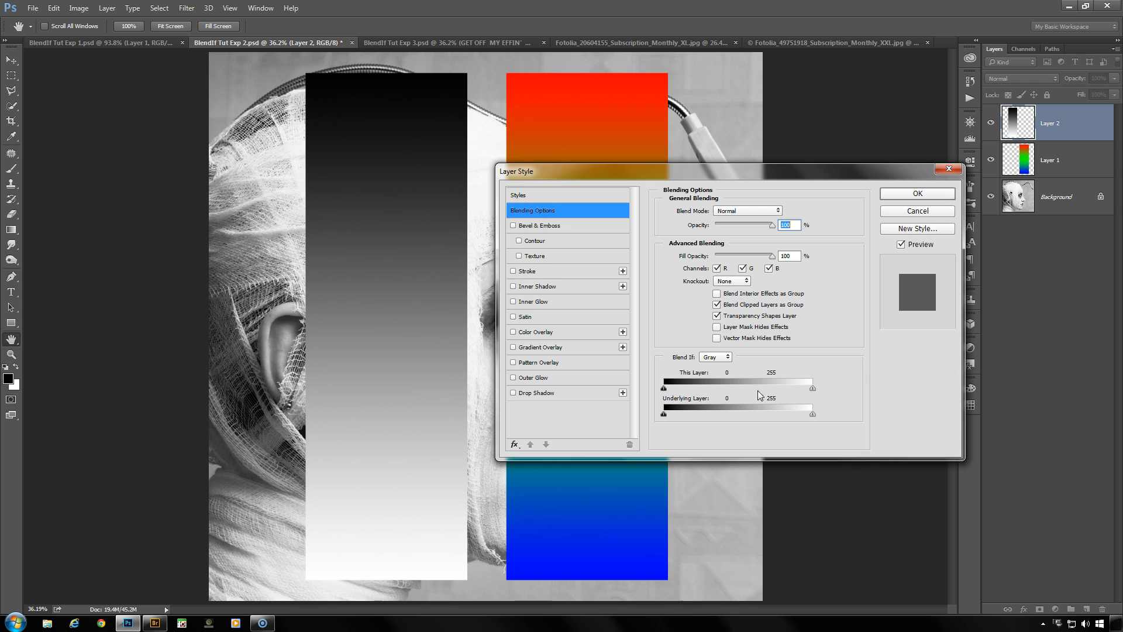
{"action": "left_click", "coordinate": [926, 195]}
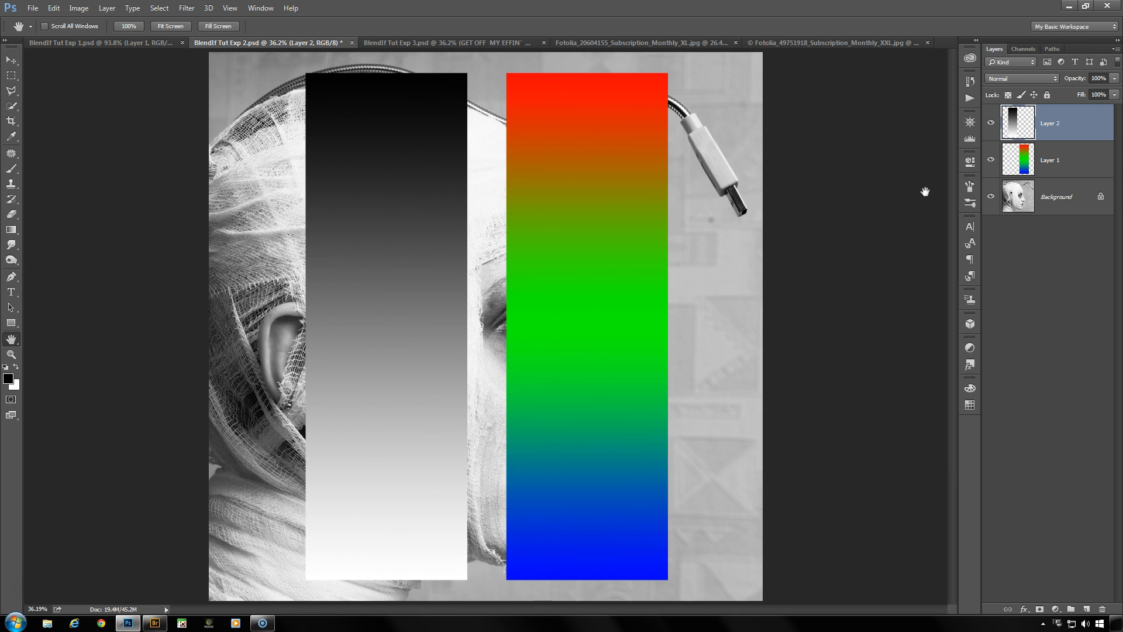
Split Layer 1's Underlying Layer sliders to 81 / 119 for shadows and 171 / 220 for highlights, and apply the layer style.
{"action": "left_click", "coordinate": [1070, 169]}
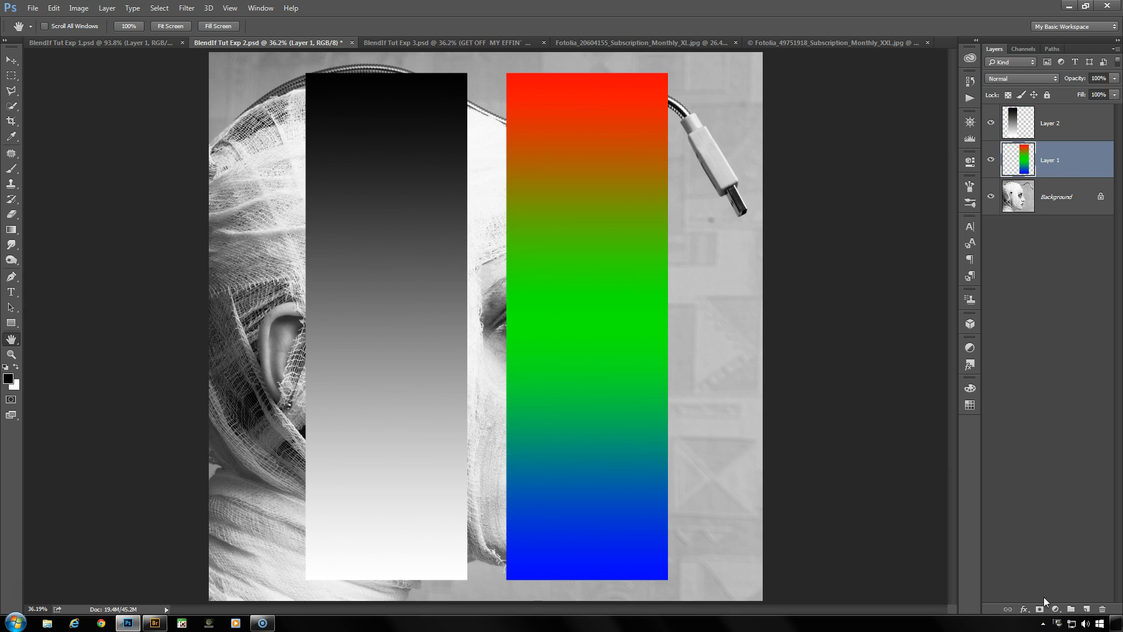
{"action": "left_click", "coordinate": [1024, 608]}
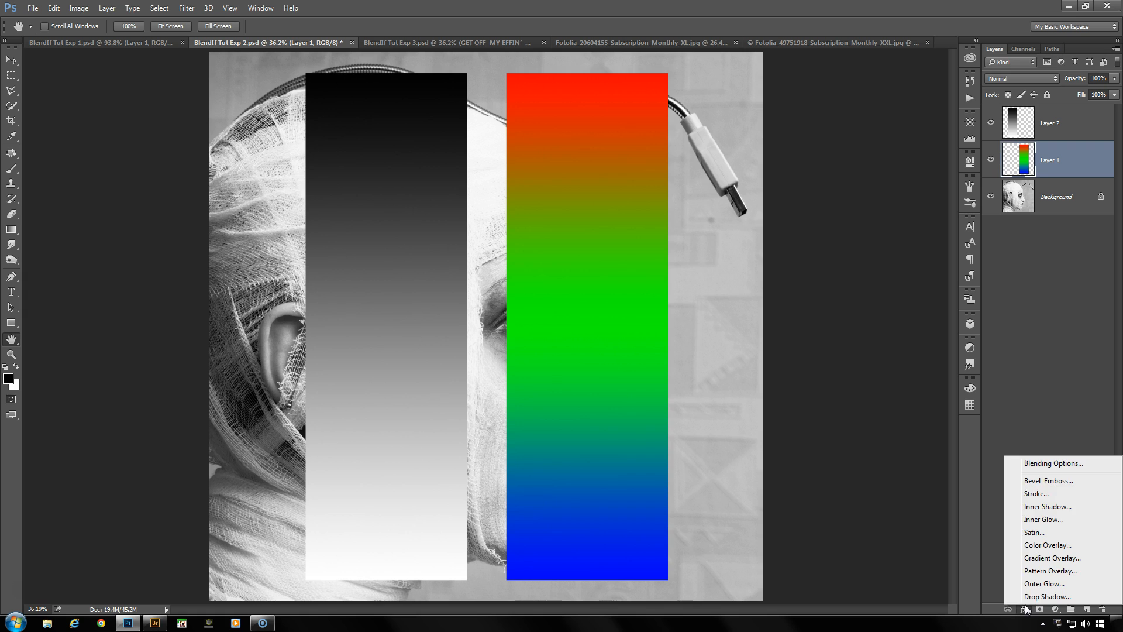
{"action": "left_click", "coordinate": [1047, 466]}
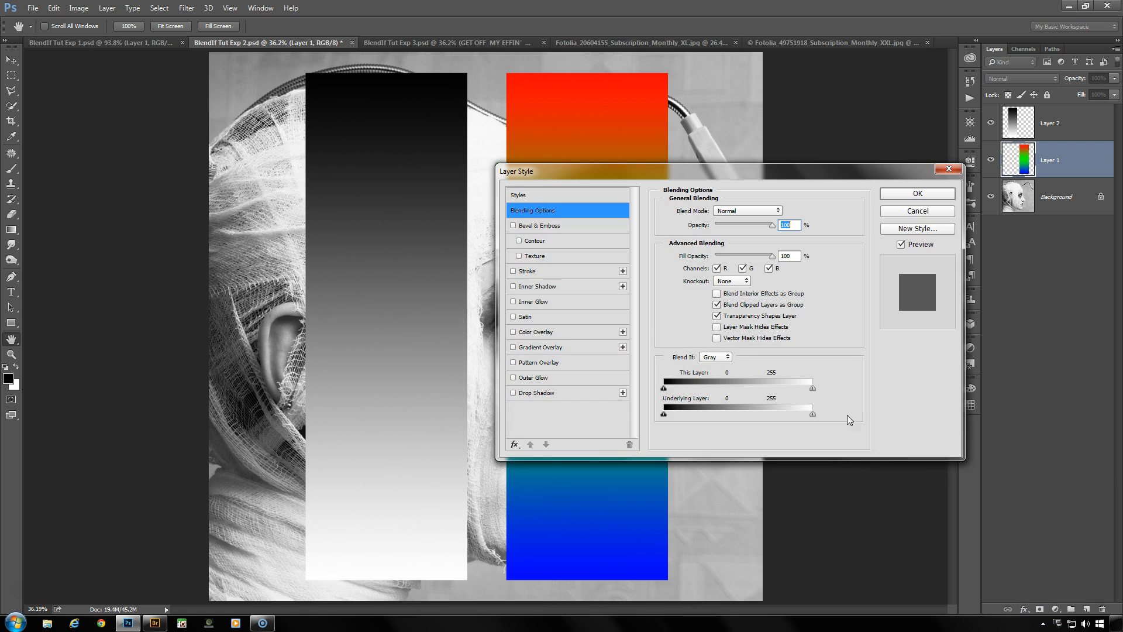
{"action": "left_click_drag", "start_coordinate": [626, 171], "coordinate": [811, 170]}
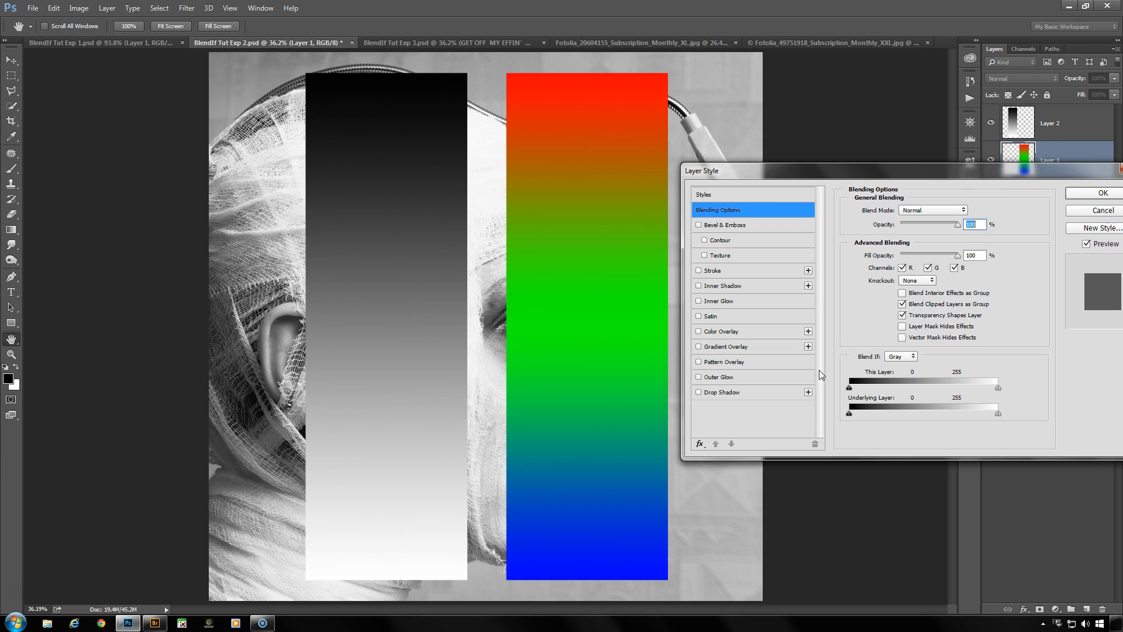
{"action": "left_click_drag", "start_coordinate": [850, 413], "coordinate": [897, 413]}
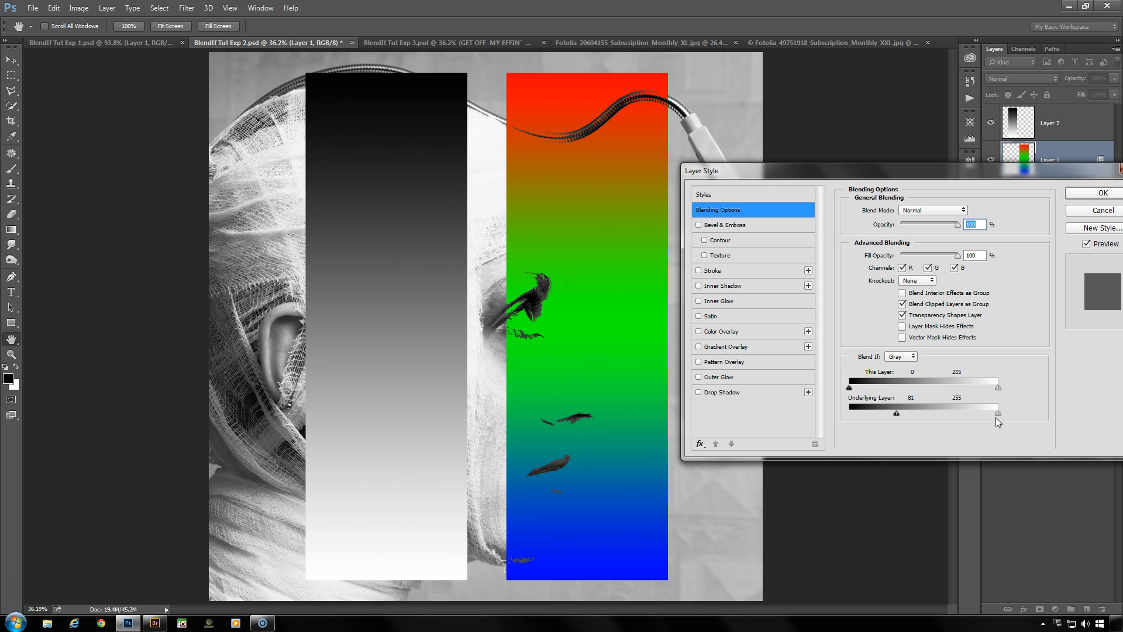
{"action": "left_click_drag", "start_coordinate": [998, 415], "coordinate": [918, 416]}
{"action": "key", "text": "alt"}
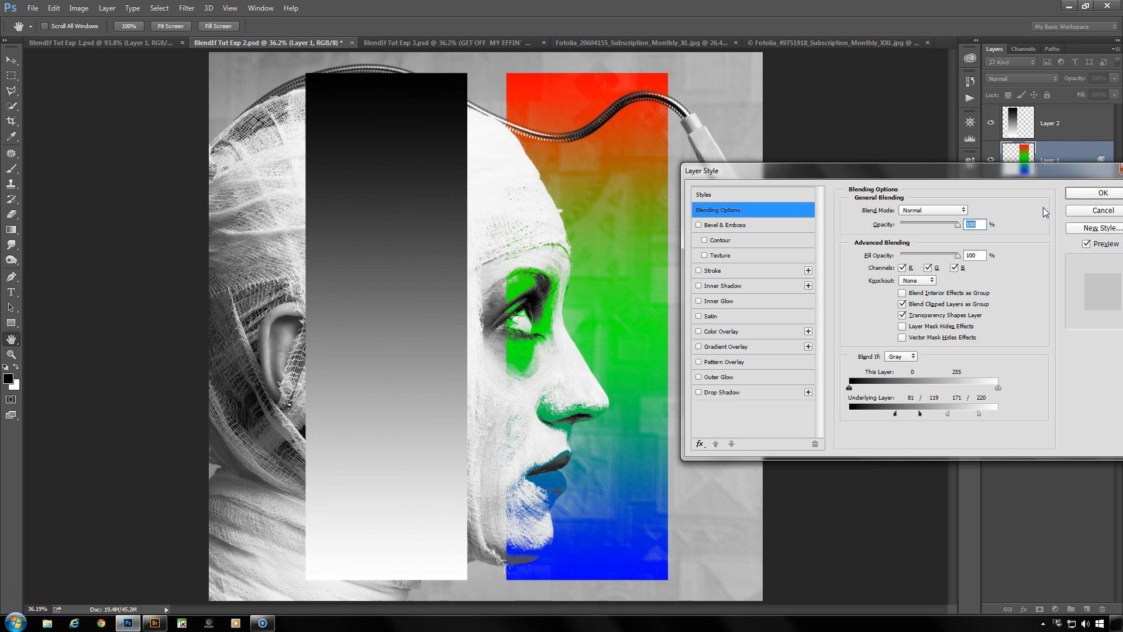
{"action": "left_click", "coordinate": [1082, 197]}
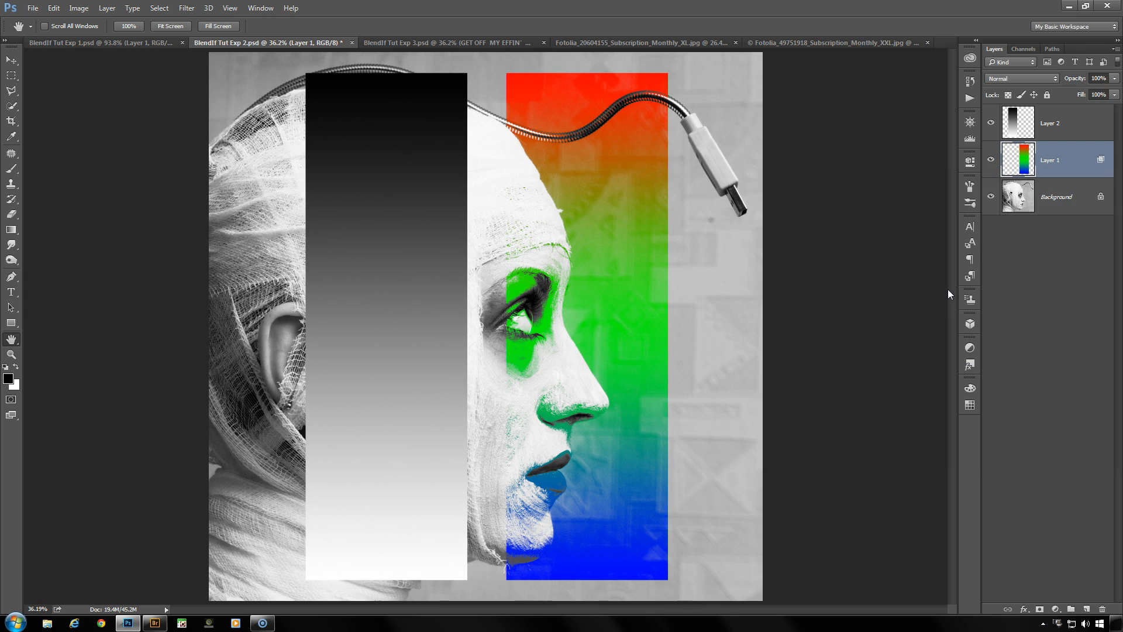
Switch to BlendIf Tut Exp 3.psd and split the text layer's Underlying Layer shadow slider to 78 / 109 in its Blending Options.
{"action": "left_click", "coordinate": [449, 46]}
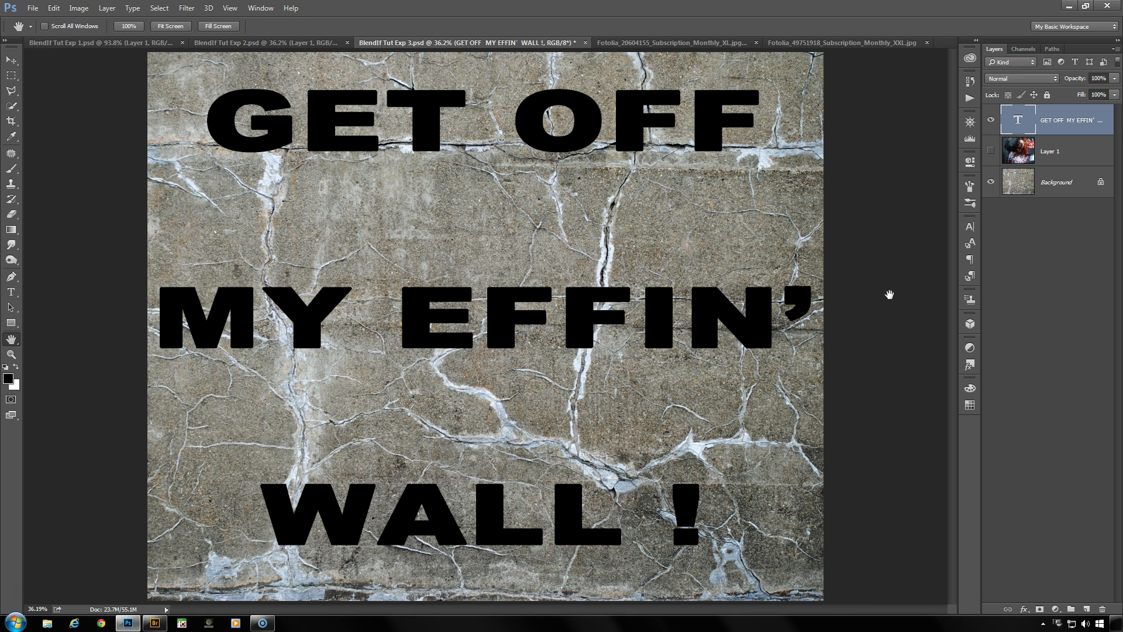
{"action": "left_click", "coordinate": [1022, 609]}
{"action": "left_click", "coordinate": [1038, 471]}
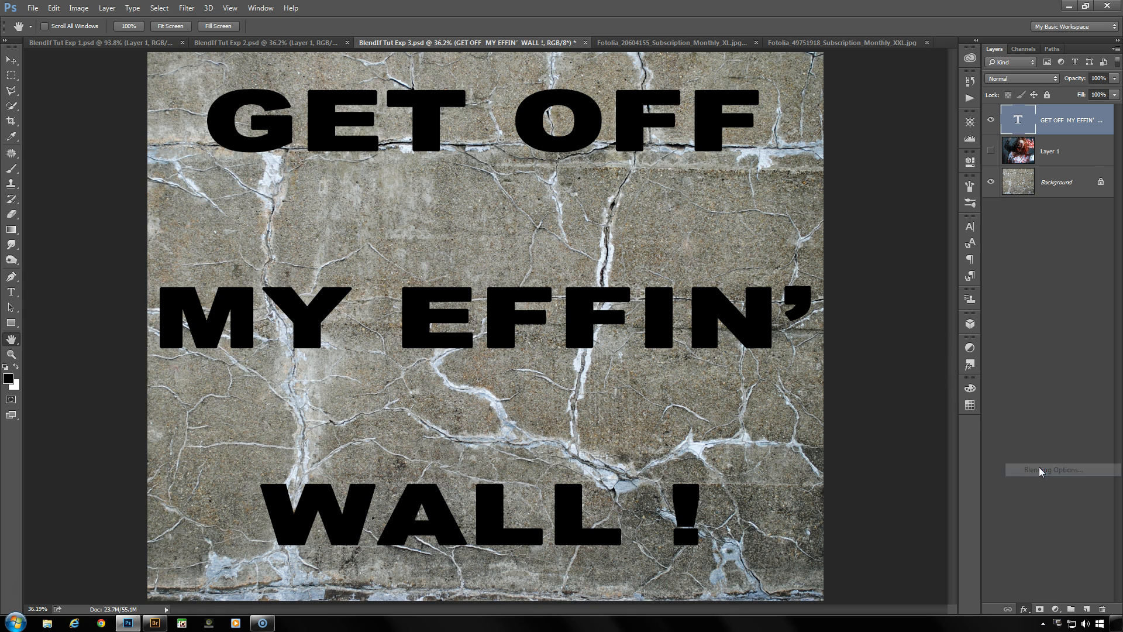
{"action": "left_click_drag", "start_coordinate": [444, 112], "coordinate": [749, 174]}
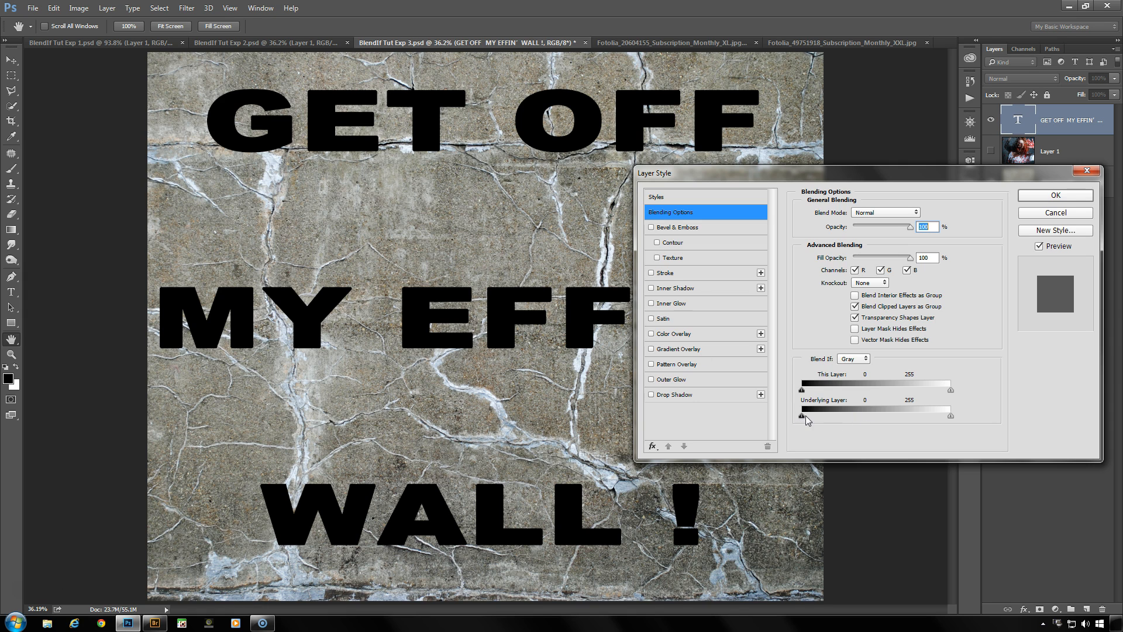
{"action": "left_click_drag", "start_coordinate": [802, 417], "coordinate": [847, 416]}
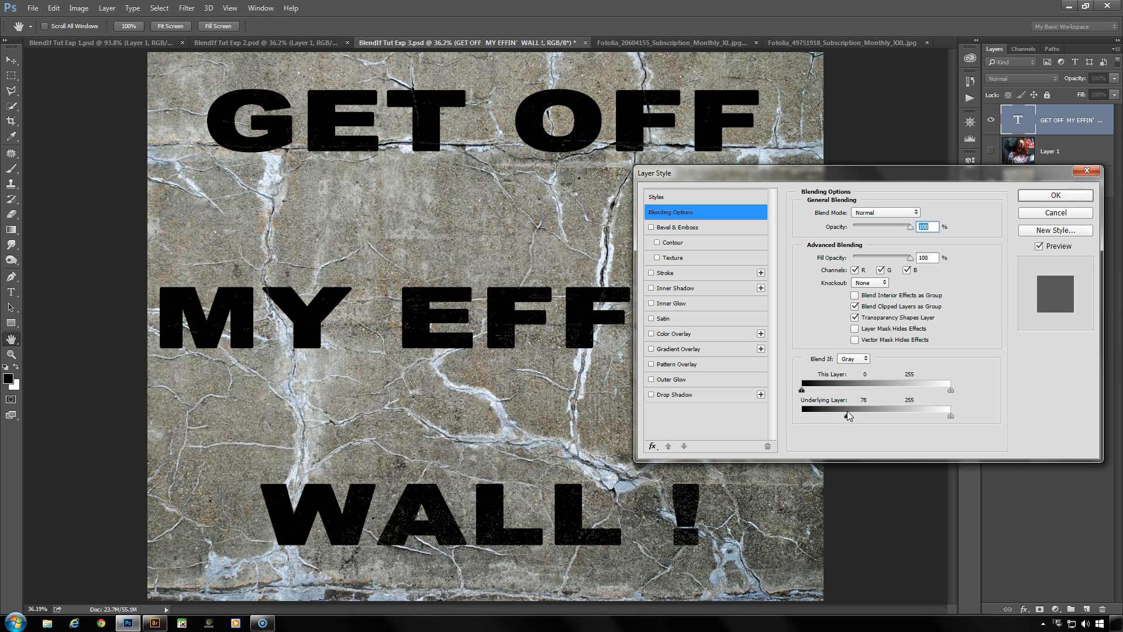
{"action": "key", "text": "alt"}
{"action": "key", "text": "alt"}
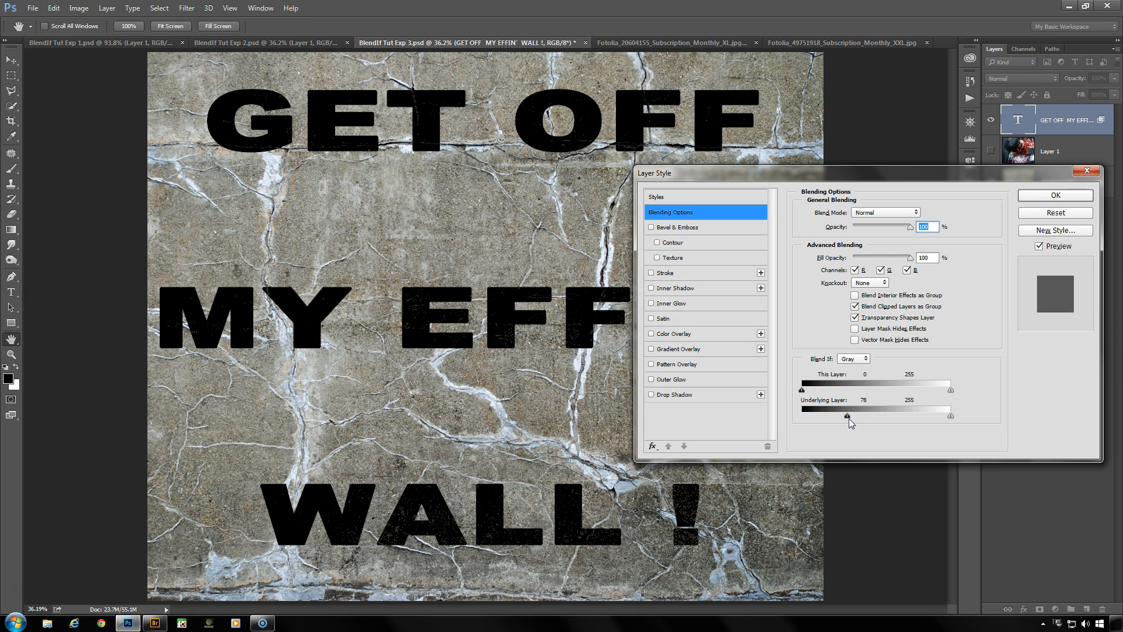
{"action": "left_click_drag", "start_coordinate": [847, 416], "coordinate": [867, 418]}
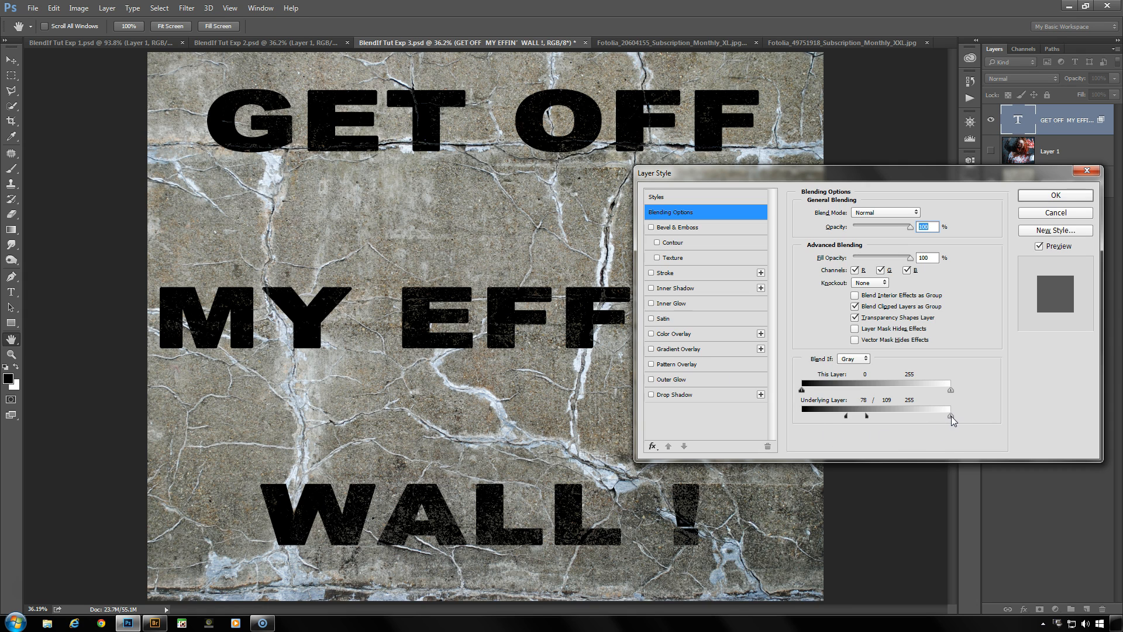
Split the text layer's Underlying Layer highlight slider to 149 / 180 and apply the layer style.
{"action": "left_click_drag", "start_coordinate": [945, 417], "coordinate": [907, 414]}
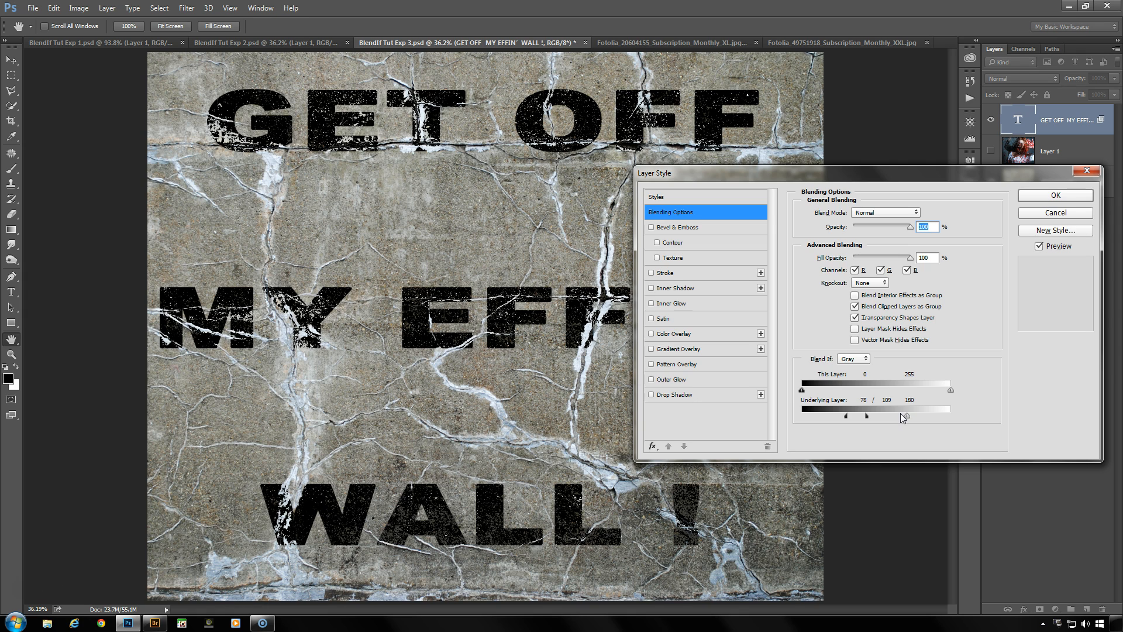
{"action": "left_click_drag", "start_coordinate": [907, 415], "coordinate": [891, 419]}
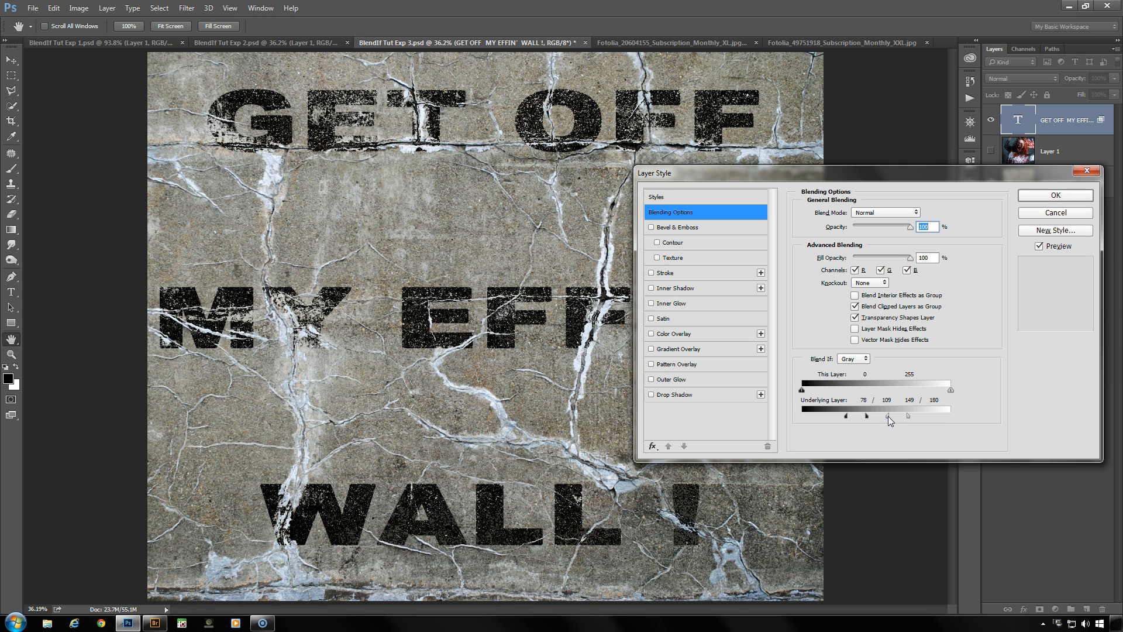
{"action": "left_click", "coordinate": [1044, 197]}
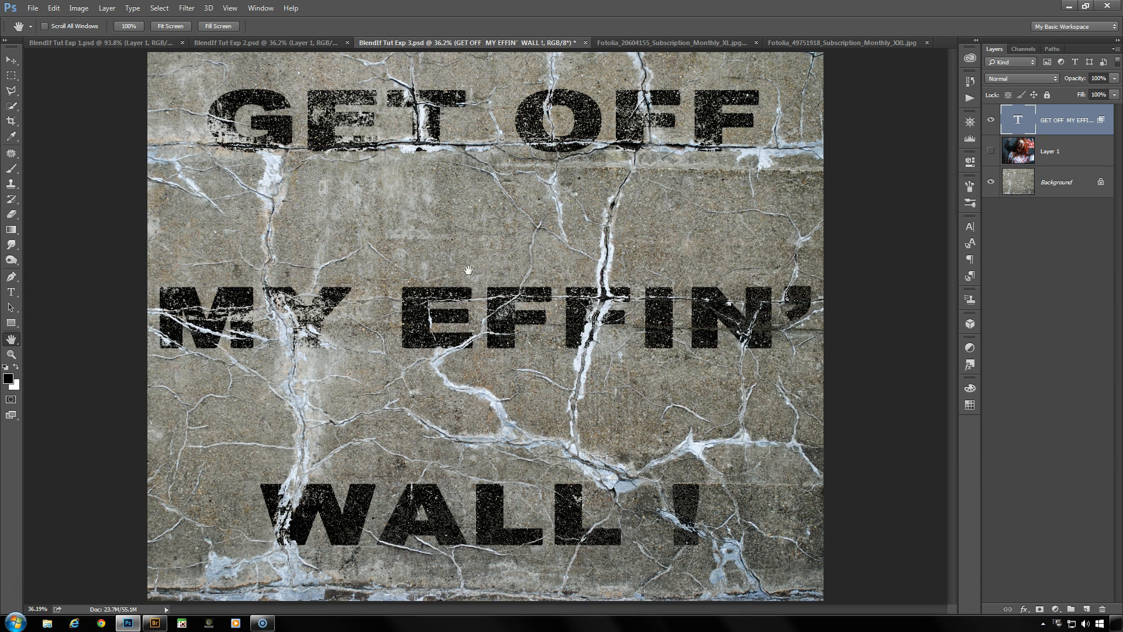
Inspect the word MY at 100% and readjust the text layer's Underlying Layer highlight slider to 151 / 214, applying the change.
{"action": "double_click", "coordinate": [8, 355]}
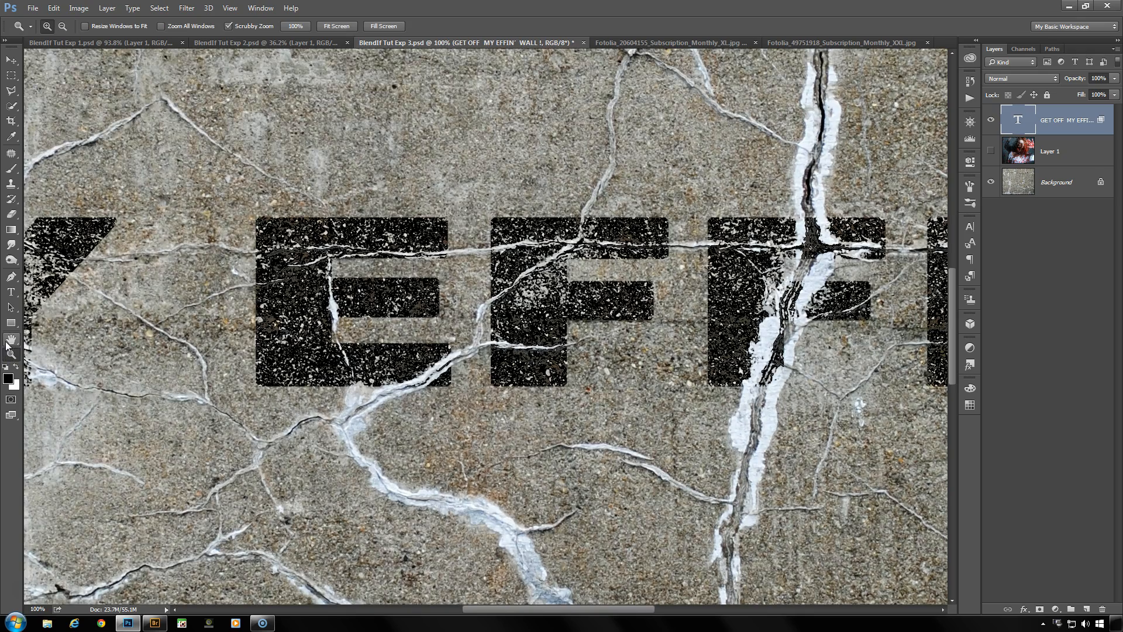
{"action": "left_click_drag", "start_coordinate": [428, 337], "coordinate": [863, 295]}
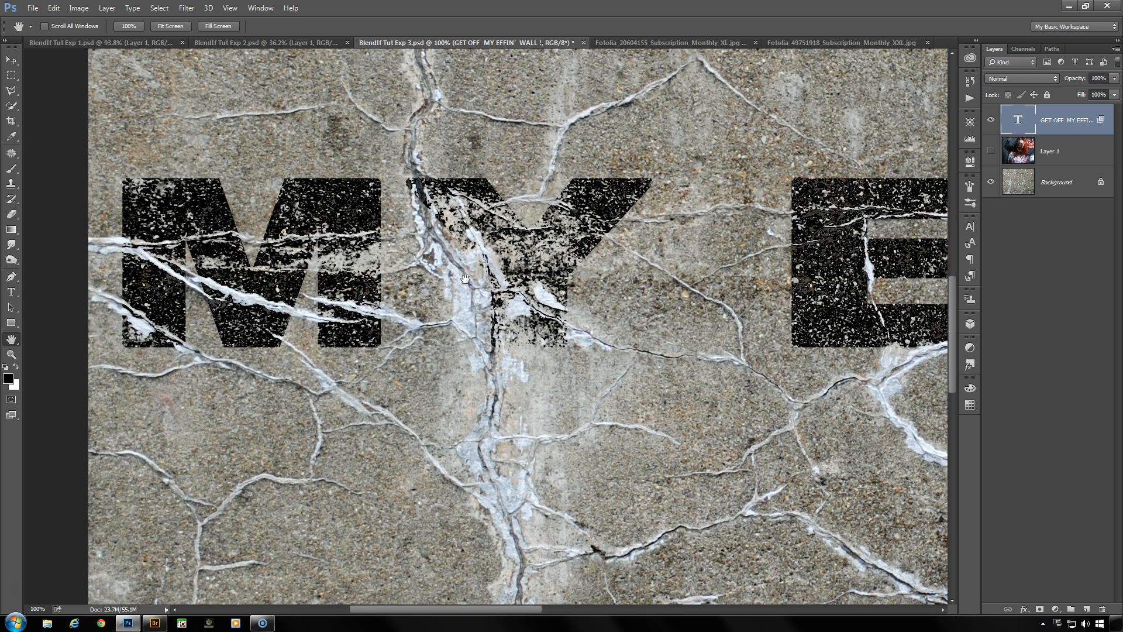
{"action": "double_click", "coordinate": [1100, 121]}
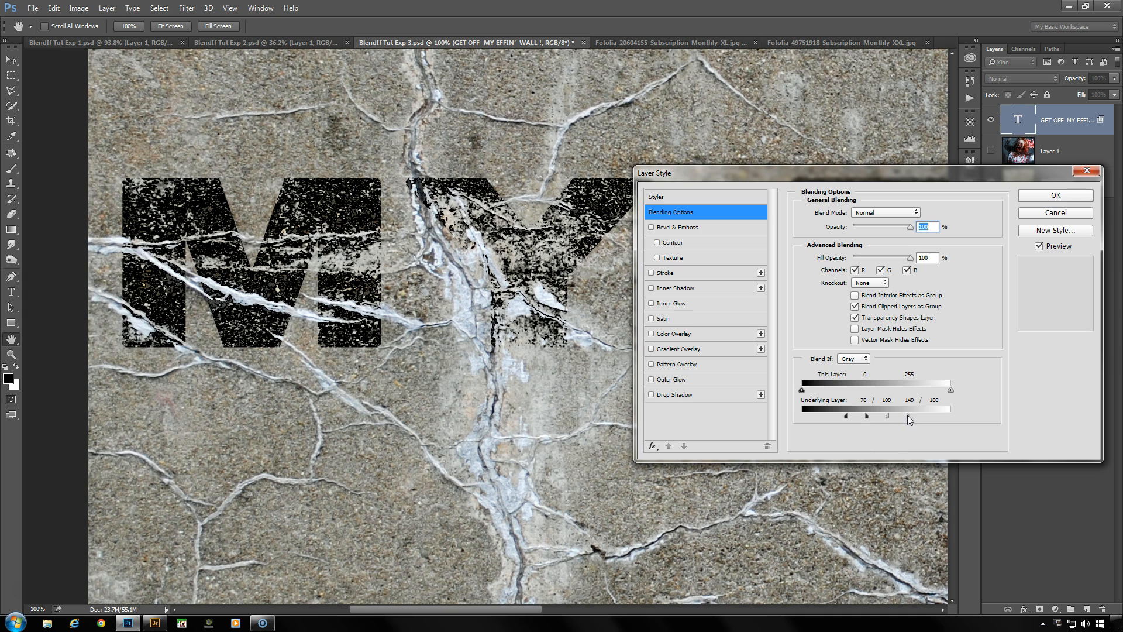
{"action": "left_click_drag", "start_coordinate": [927, 415], "coordinate": [926, 417]}
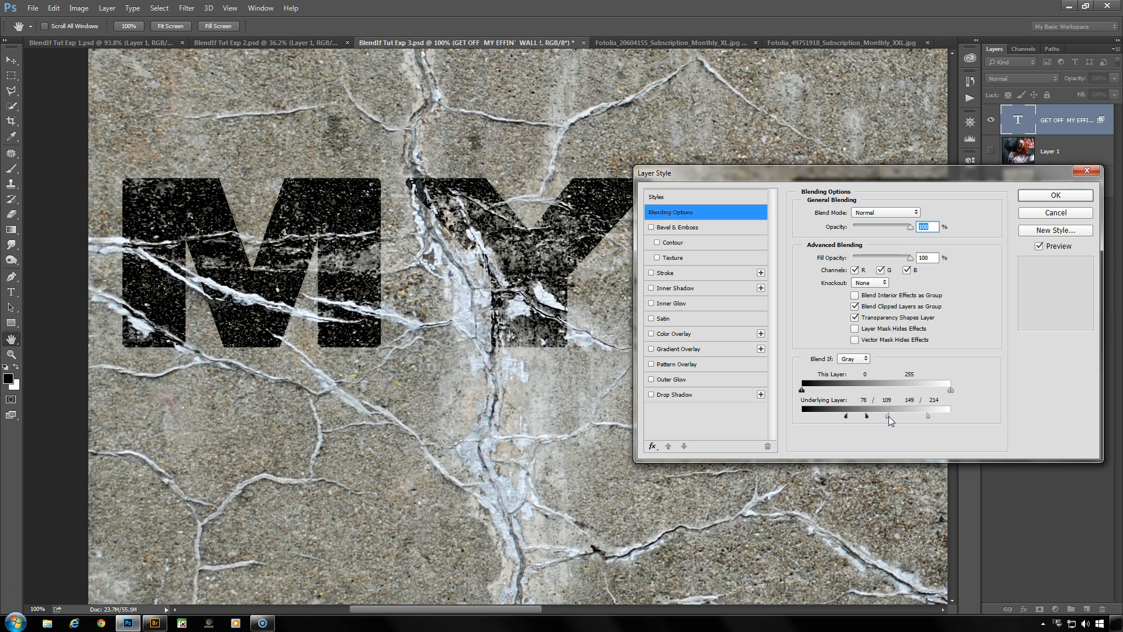
{"action": "left_click_drag", "start_coordinate": [890, 414], "coordinate": [891, 414]}
{"action": "left_click", "coordinate": [1044, 198]}
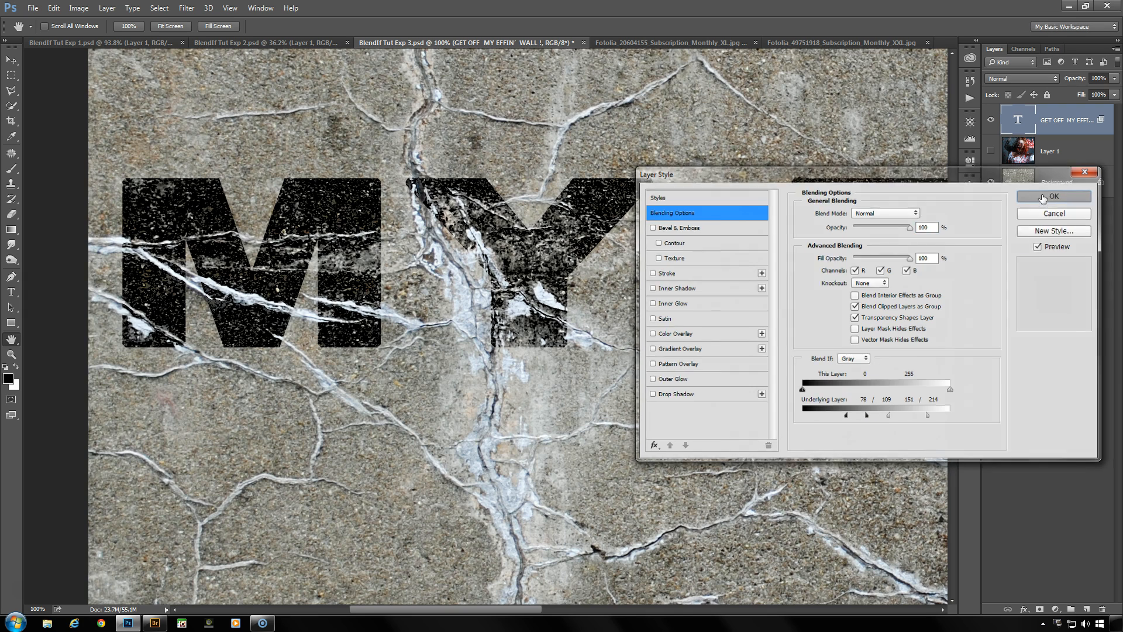
Hide the text layer, and select and show Layer 1 over the wall background.
{"action": "double_click", "coordinate": [11, 341]}
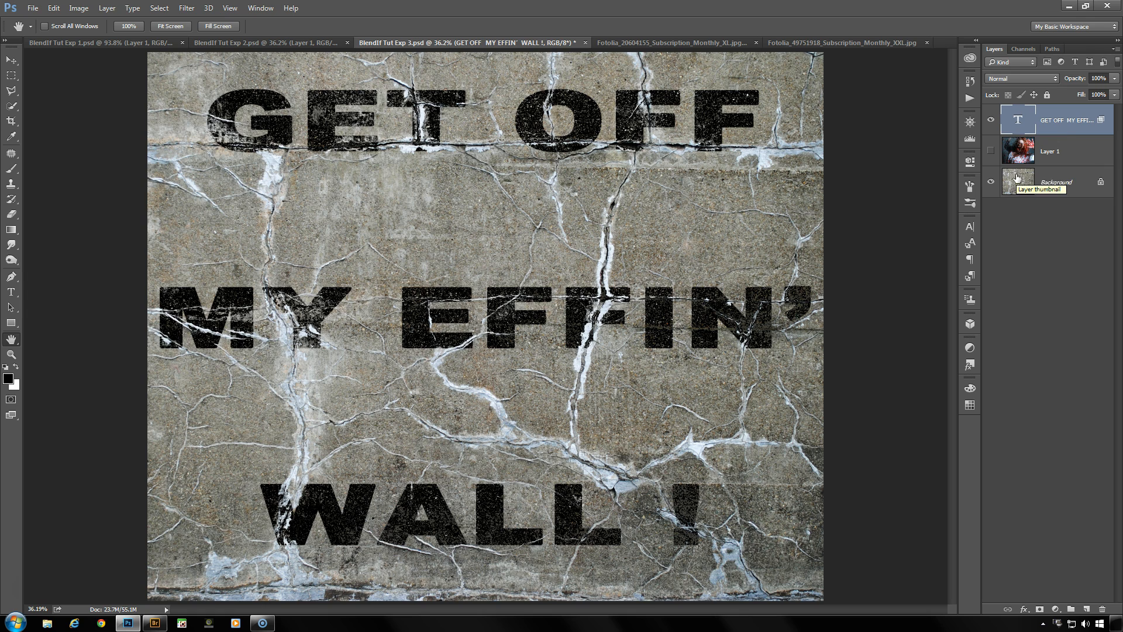
{"action": "left_click", "coordinate": [991, 121]}
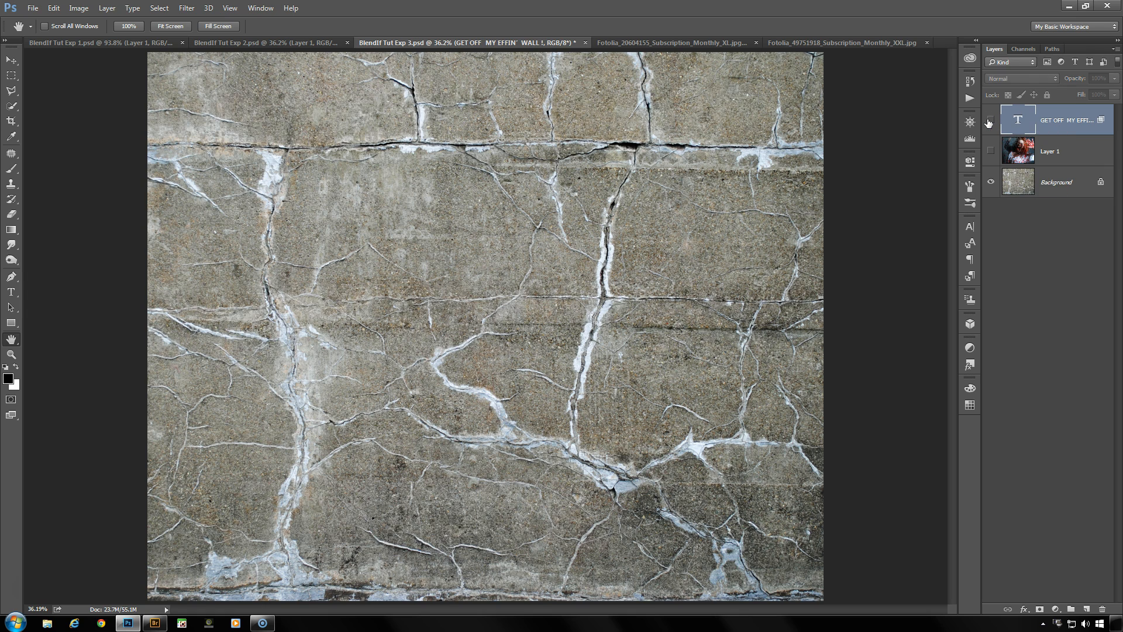
{"action": "left_click", "coordinate": [1065, 157]}
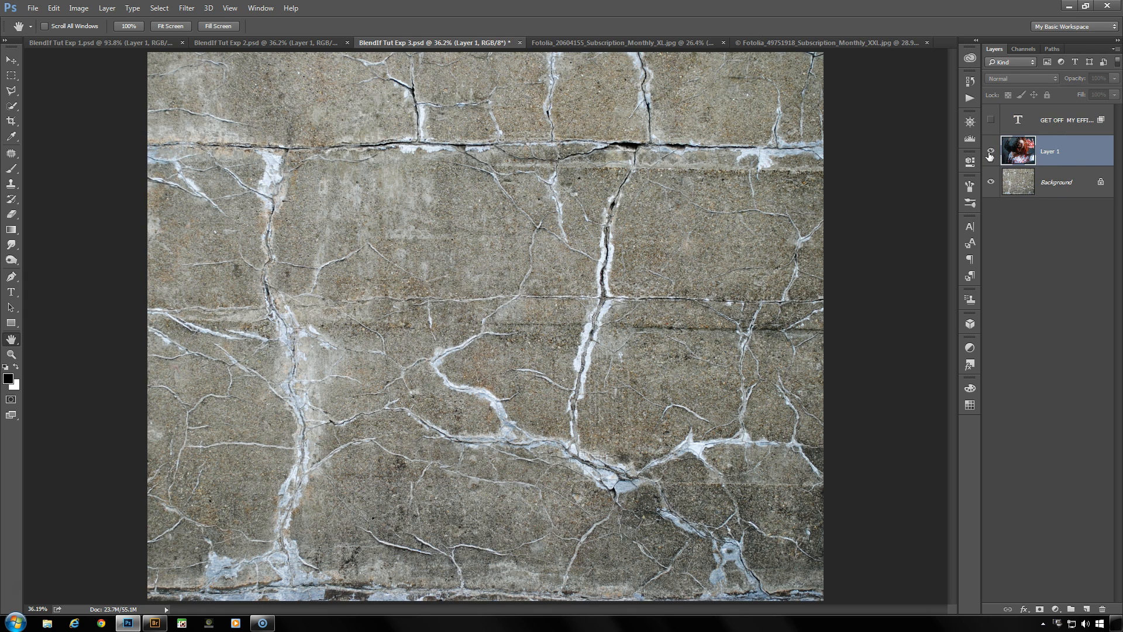
{"action": "left_click", "coordinate": [991, 151]}
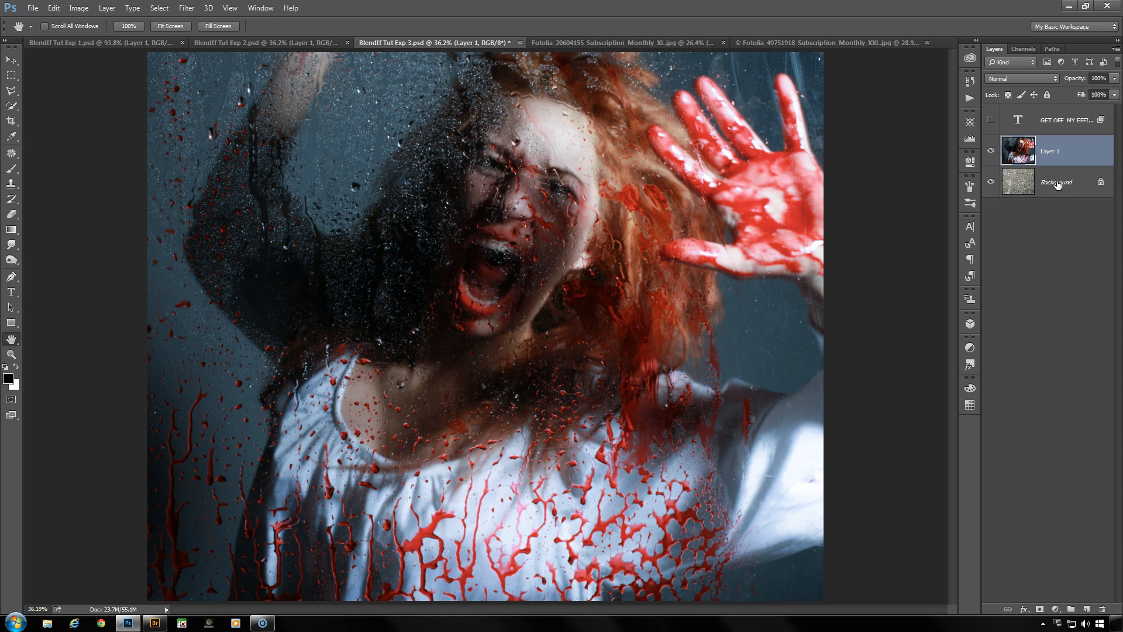
Split Layer 1's Underlying Layer sliders in its Blending Options to 70 / 100 for shadows and 157 / 191 for highlights.
{"action": "left_click", "coordinate": [1024, 609]}
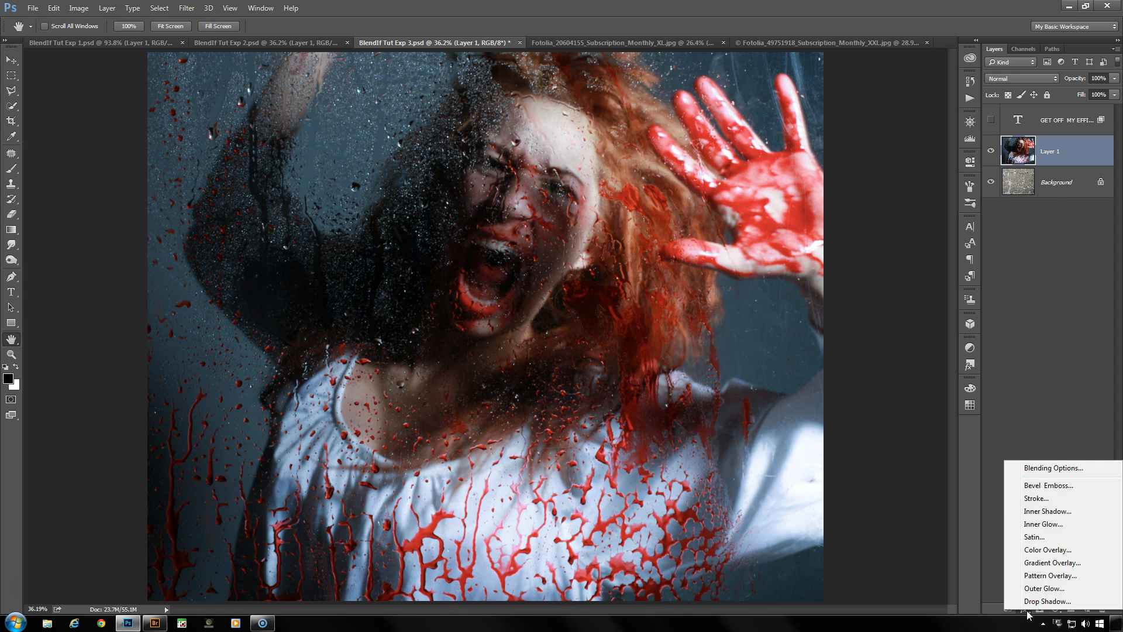
{"action": "left_click", "coordinate": [1061, 466]}
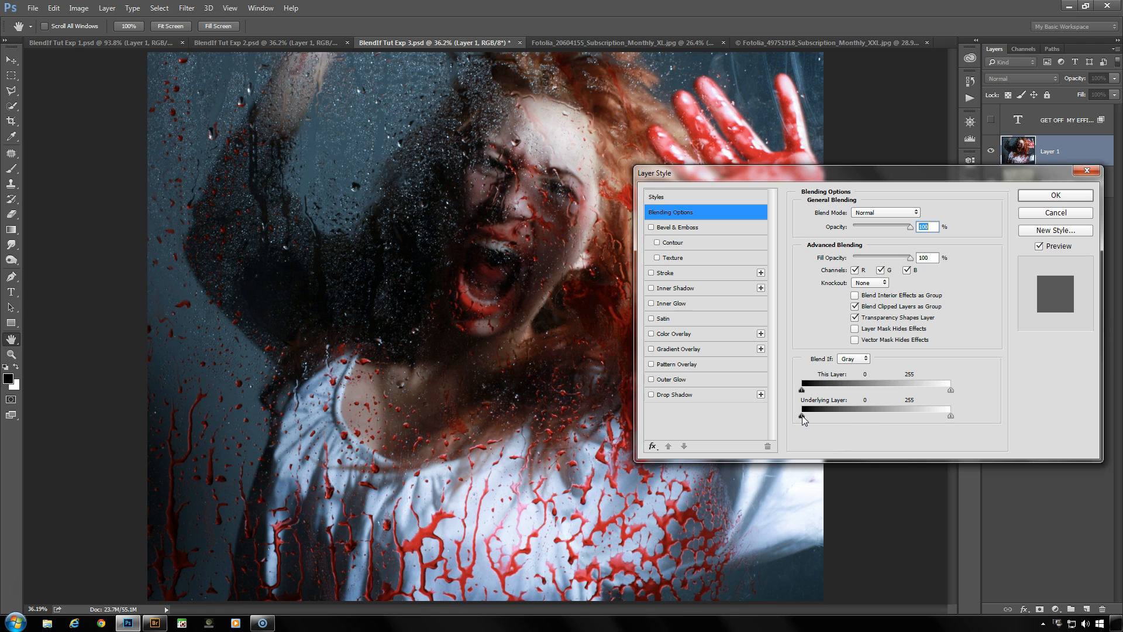
{"action": "left_click_drag", "start_coordinate": [805, 415], "coordinate": [861, 418]}
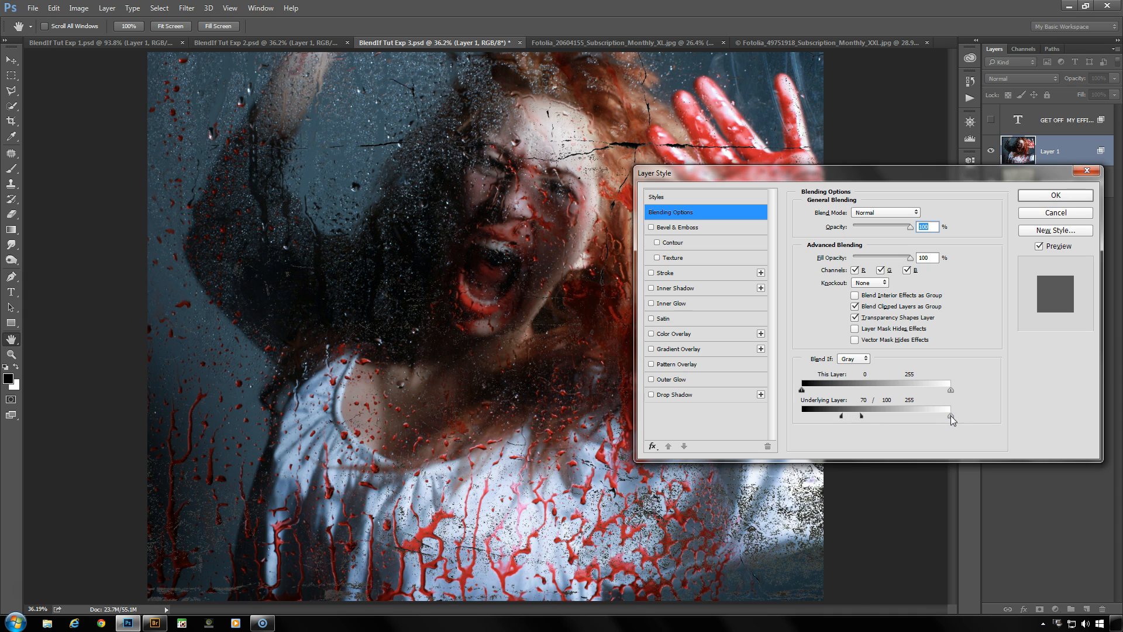
{"action": "left_click_drag", "start_coordinate": [949, 416], "coordinate": [889, 419]}
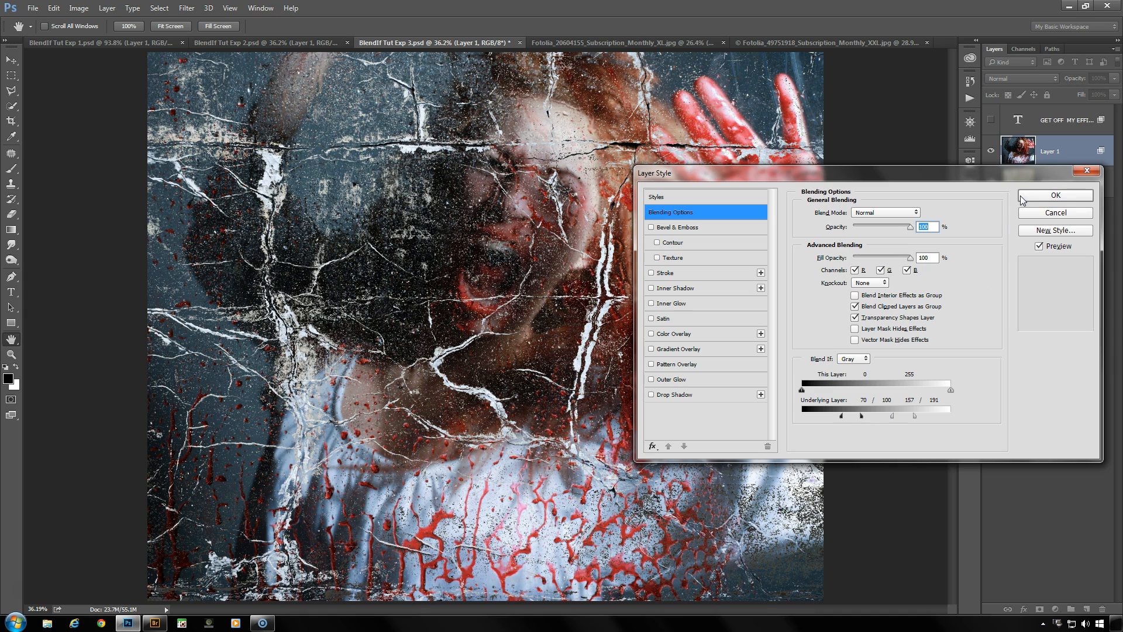
{"action": "left_click_drag", "start_coordinate": [885, 177], "coordinate": [903, 178]}
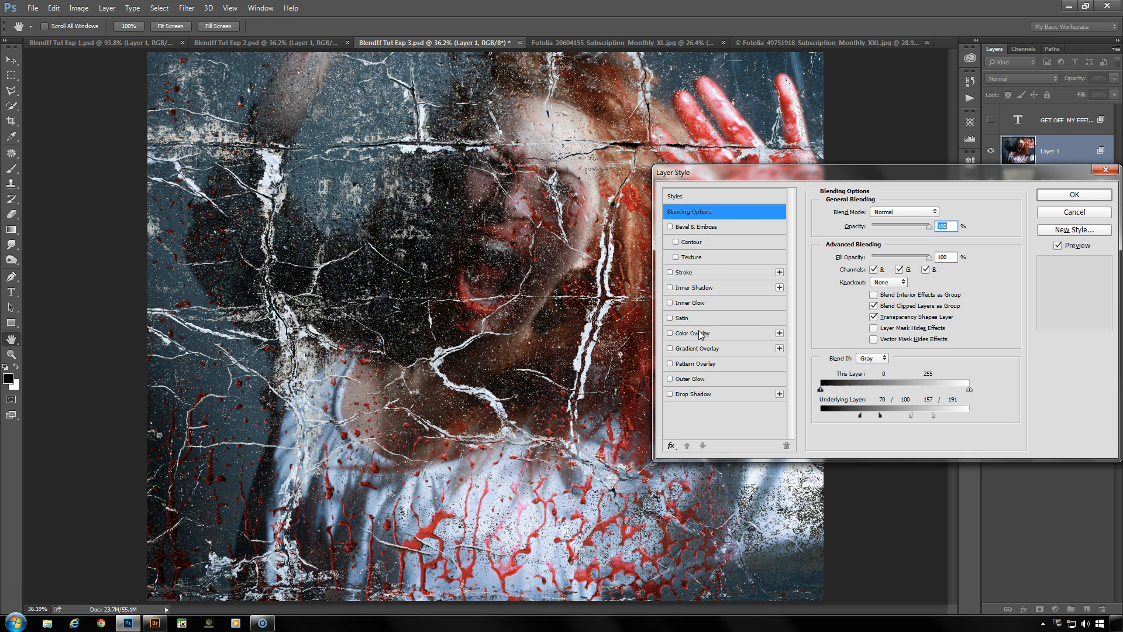
Try the Darken, Multiply and Soft Light blend modes on Layer 1.
{"action": "left_click", "coordinate": [934, 214]}
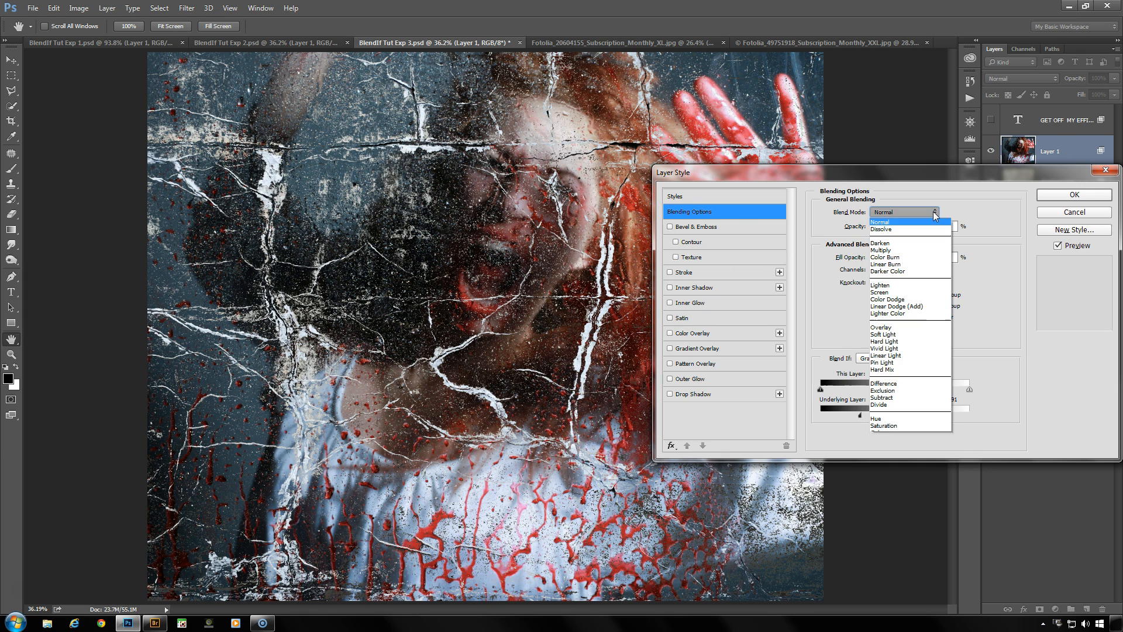
{"action": "left_click", "coordinate": [920, 249]}
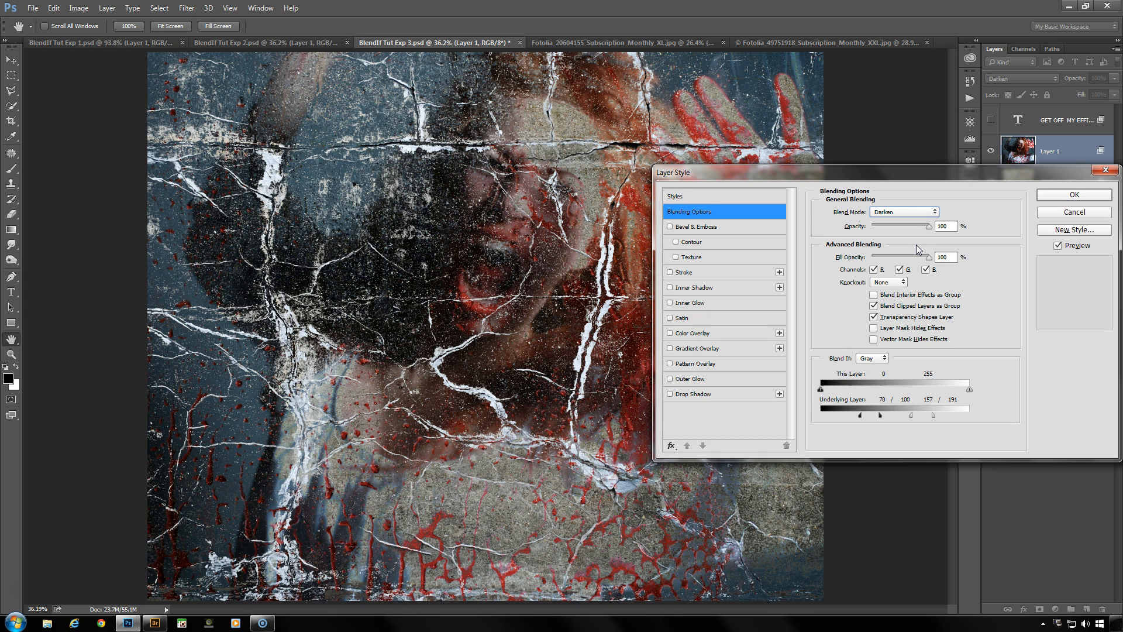
{"action": "left_click", "coordinate": [918, 214]}
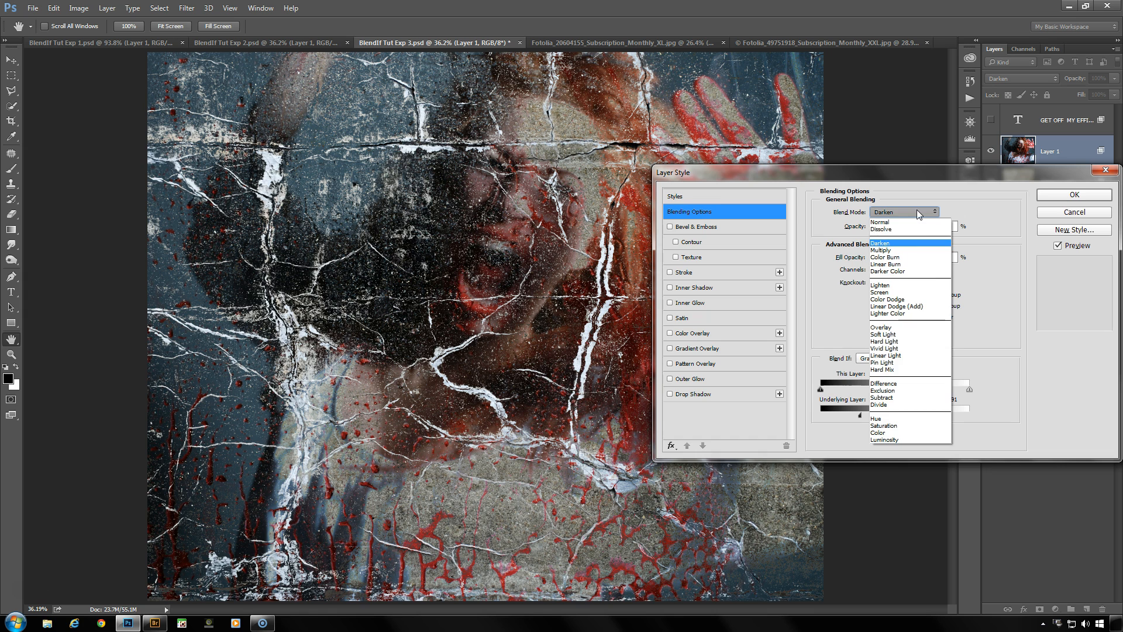
{"action": "left_click", "coordinate": [917, 251]}
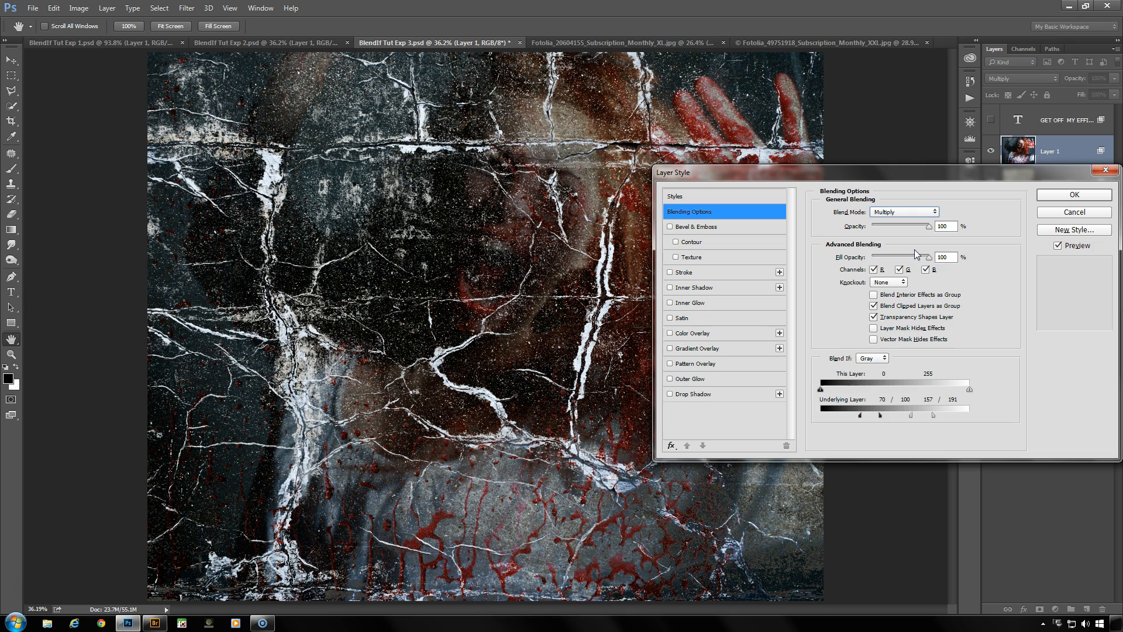
{"action": "left_click", "coordinate": [921, 214]}
{"action": "left_click", "coordinate": [911, 335]}
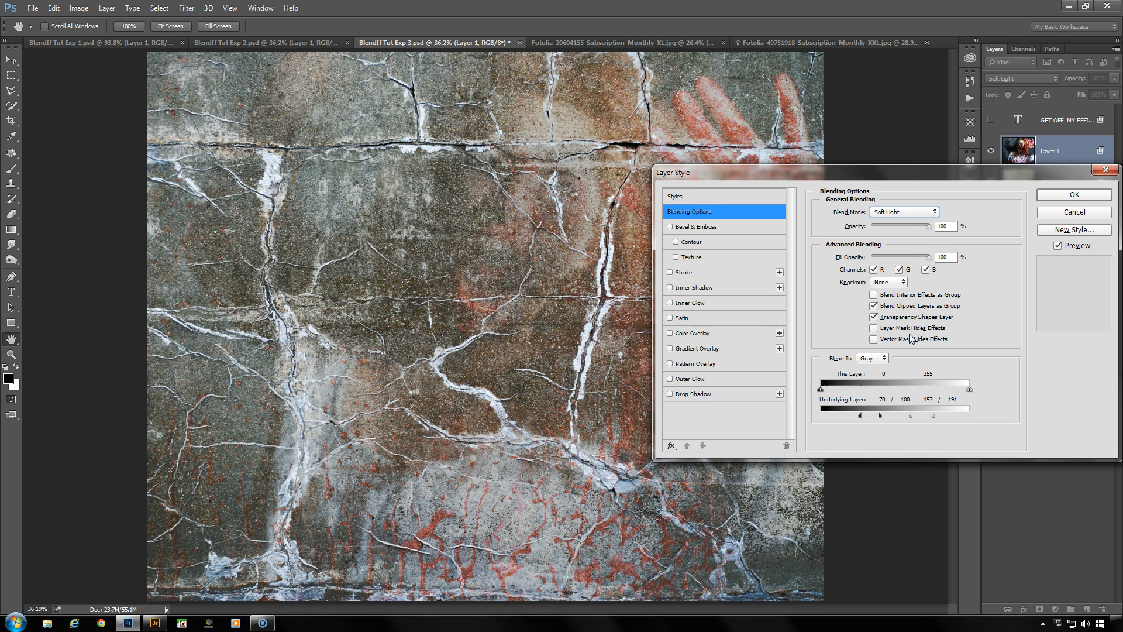
Set Layer 1's blend mode to Hard Light and apply the layer style.
{"action": "left_click", "coordinate": [910, 214]}
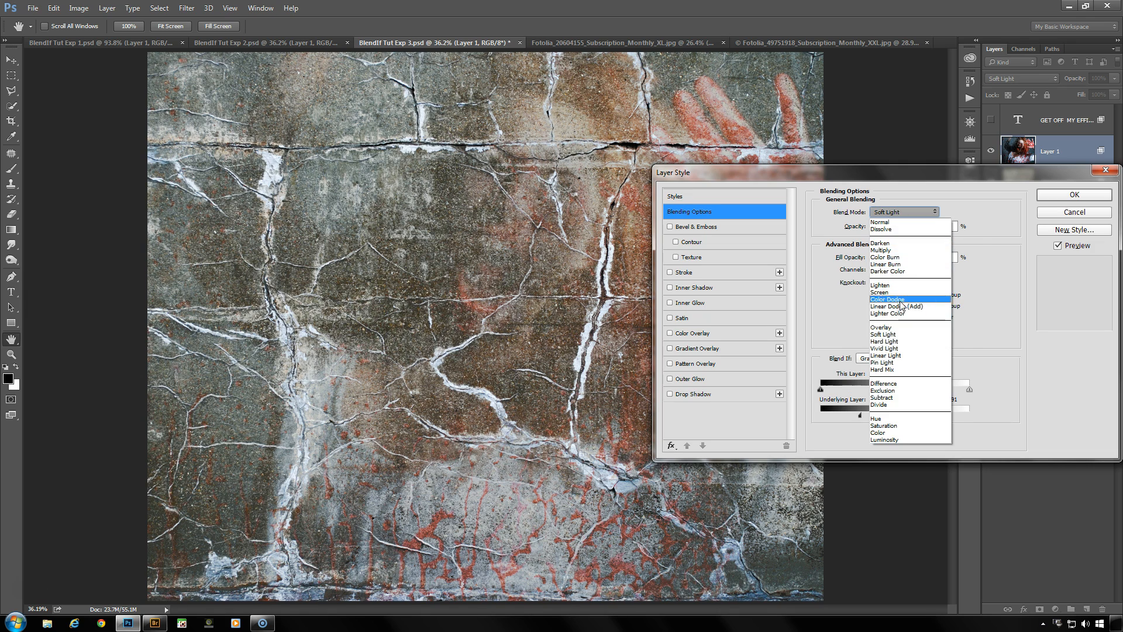
{"action": "left_click", "coordinate": [903, 342]}
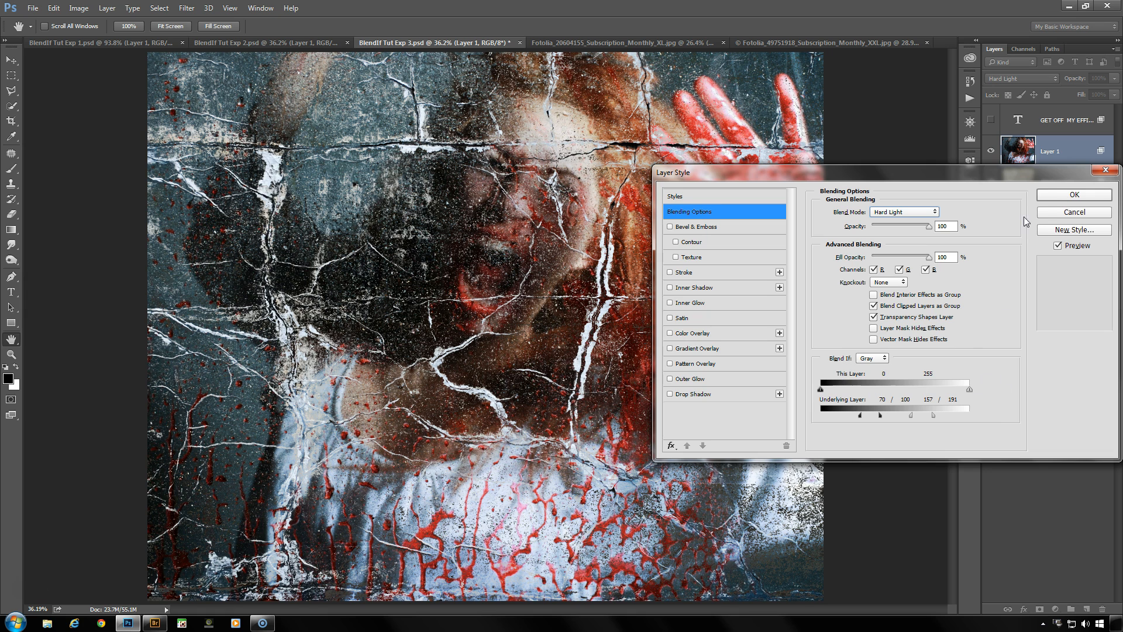
{"action": "left_click", "coordinate": [1045, 197]}
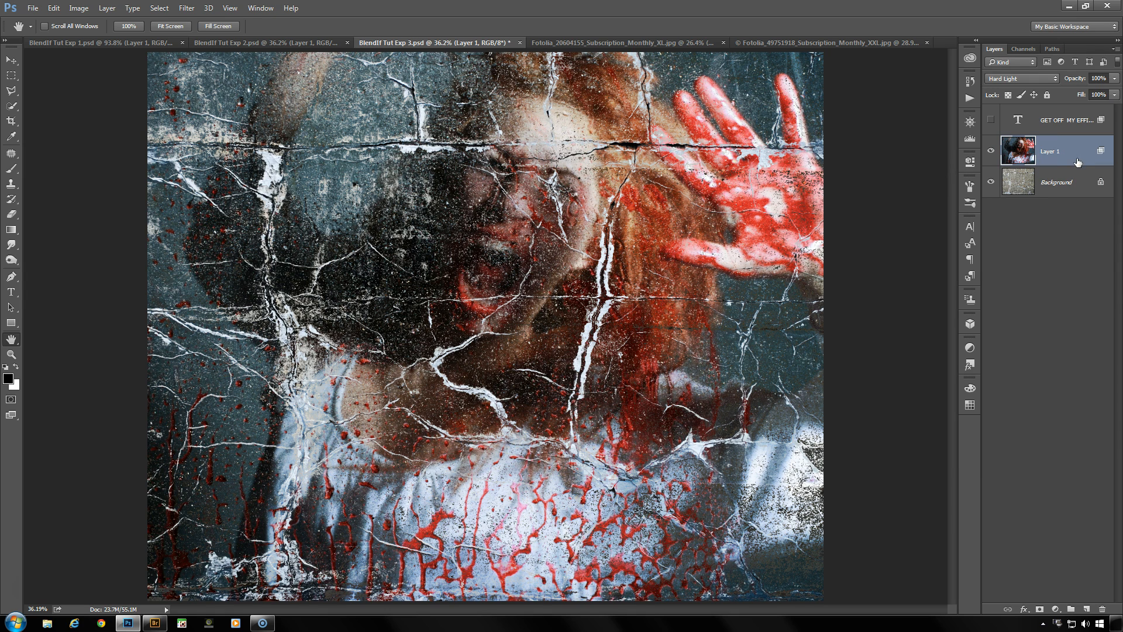
{"action": "left_click", "coordinate": [1057, 82]}
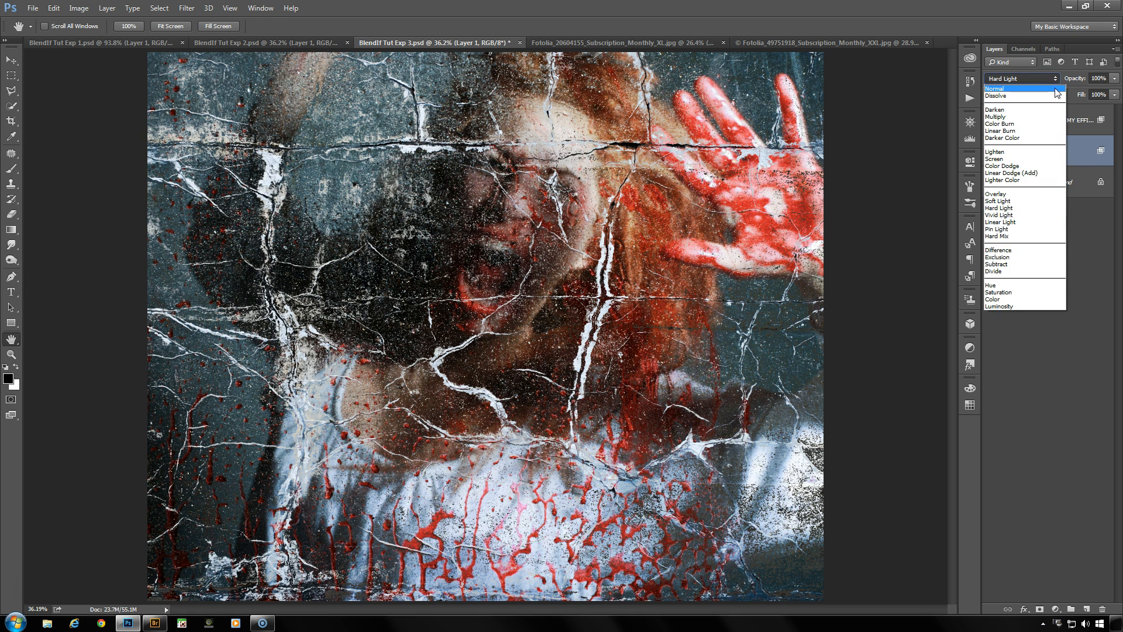
{"action": "left_click", "coordinate": [1055, 89]}
Switch to Fotolia_20604155_Subscription_Monthly_XL.jpg and open the Tough Guy text layer's Blending Options, keeping the lettering around the head in view.
{"action": "left_click", "coordinate": [606, 42]}
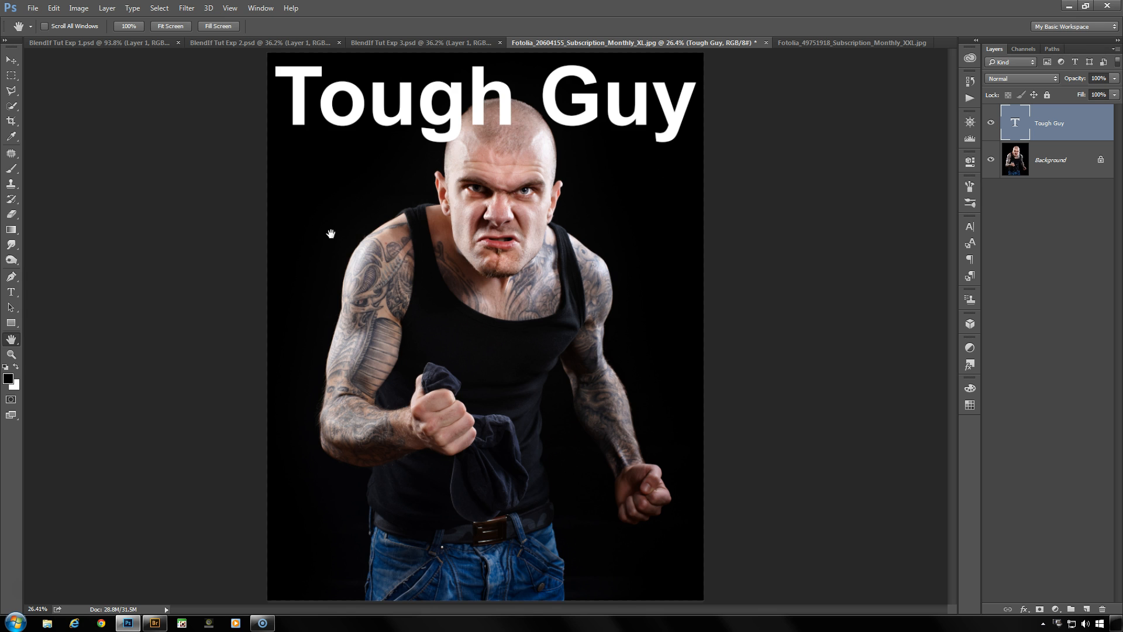
{"action": "scroll", "coordinate": [405, 155], "scroll_direction": "up", "scroll_amount": 5}
{"action": "left_click_drag", "start_coordinate": [699, 176], "coordinate": [672, 293]}
{"action": "scroll", "coordinate": [657, 261], "scroll_direction": "up", "scroll_amount": 2}
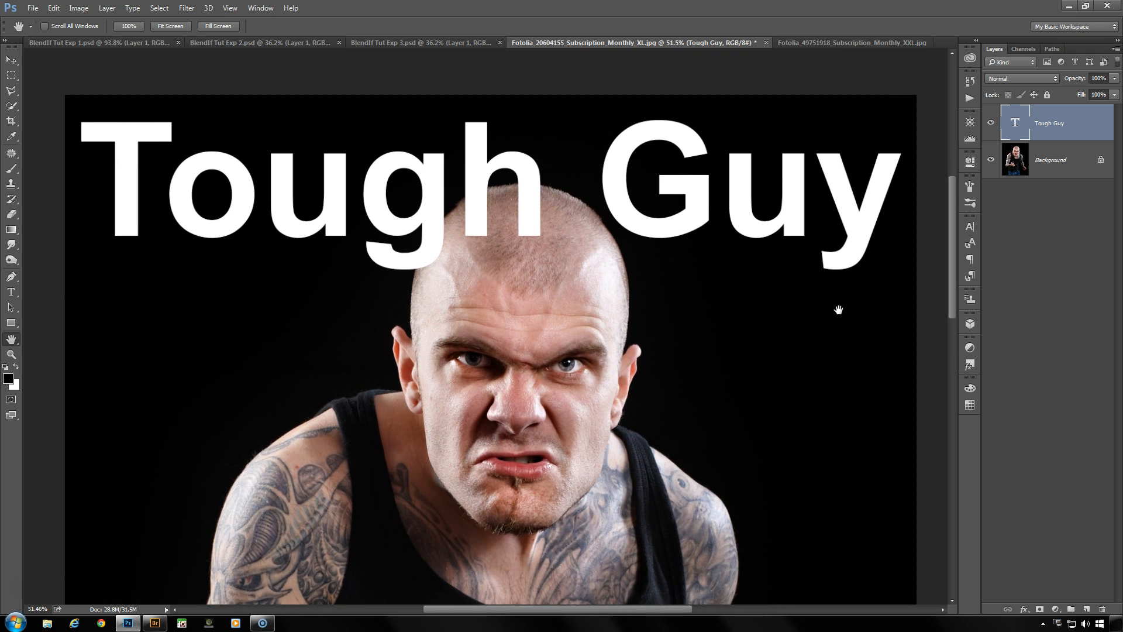
{"action": "left_click", "coordinate": [1023, 609]}
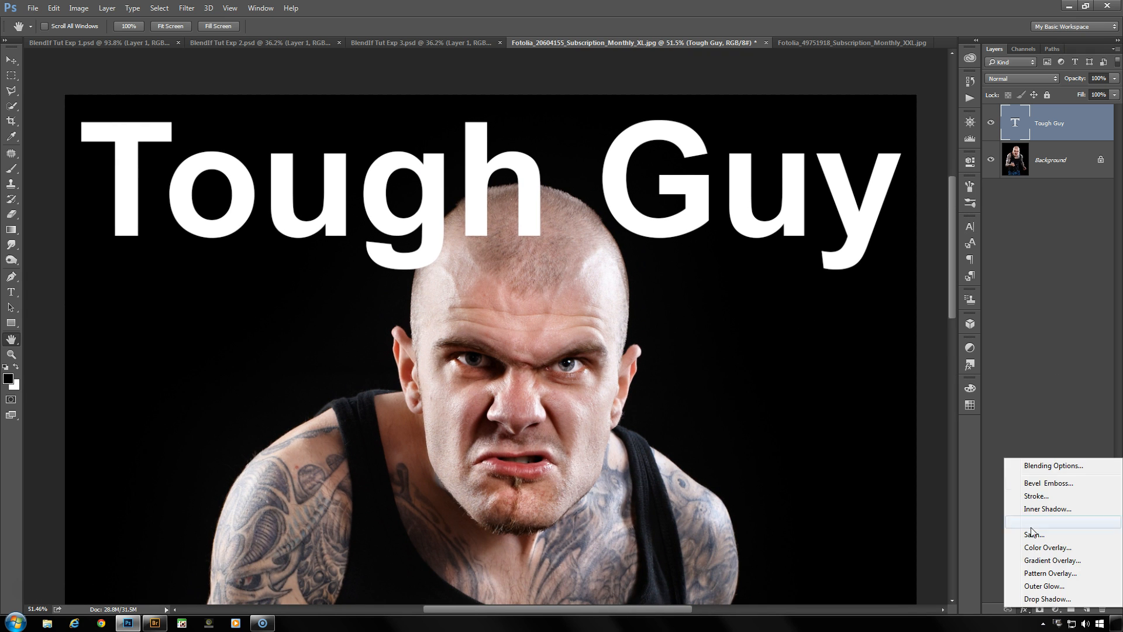
{"action": "left_click", "coordinate": [1047, 472]}
{"action": "left_click_drag", "start_coordinate": [875, 182], "coordinate": [701, 305]}
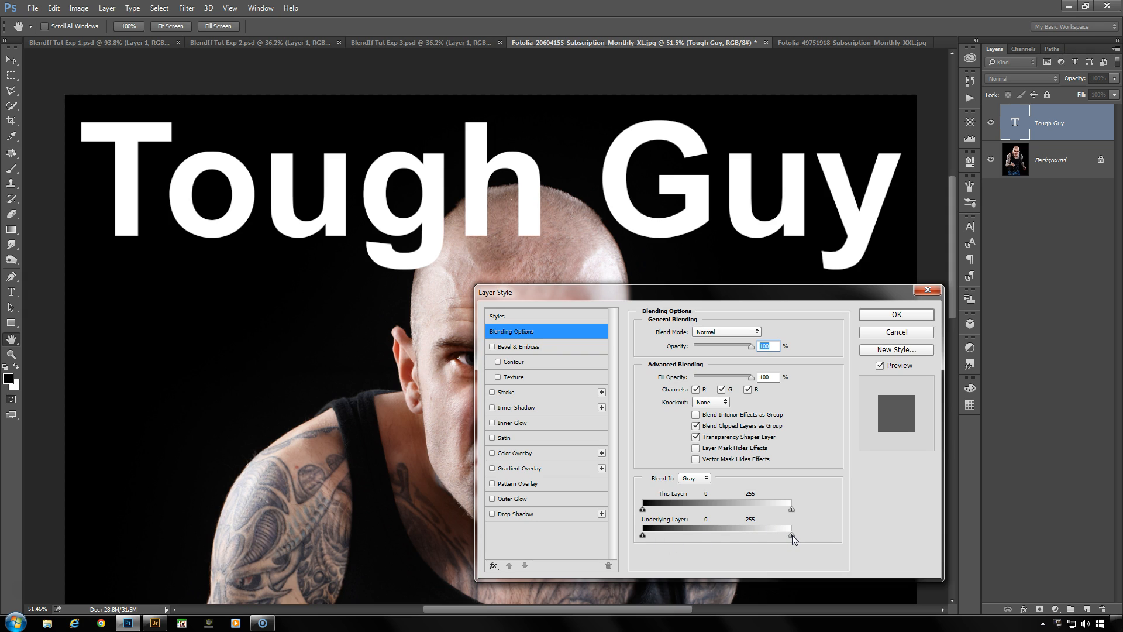
Lower the Tough Guy layer's Underlying Layer highlight slider to 99, split it to soften the transition around the head, and apply the style.
{"action": "left_click_drag", "start_coordinate": [784, 536], "coordinate": [700, 545]}
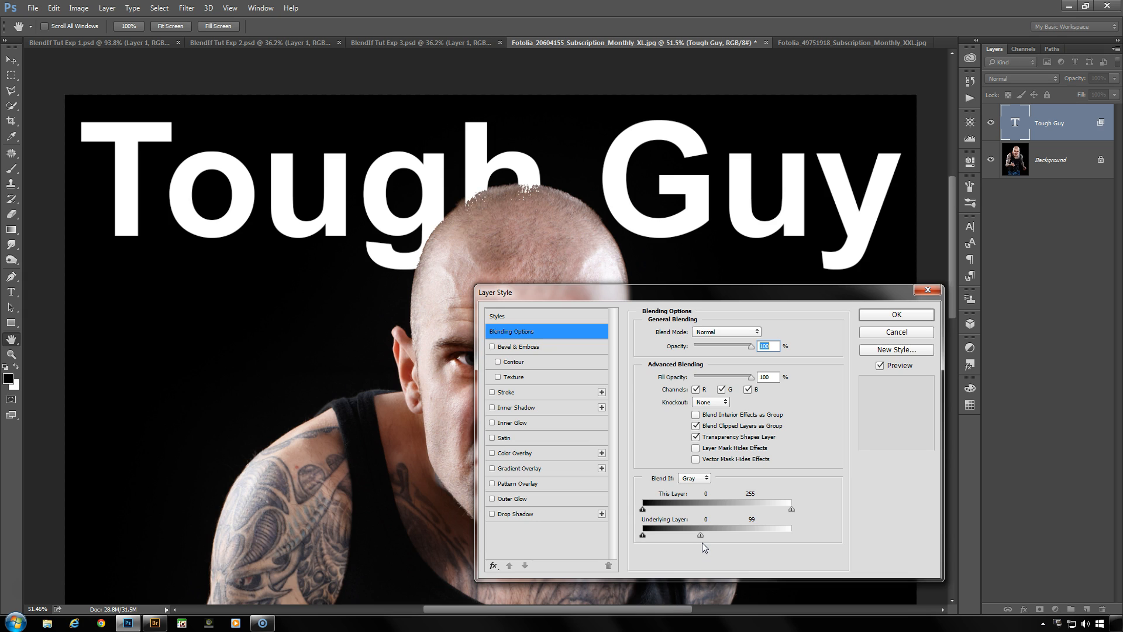
{"action": "key", "text": "alt"}
{"action": "left_click_drag", "start_coordinate": [700, 535], "coordinate": [694, 536]}
{"action": "left_click_drag", "start_coordinate": [676, 534], "coordinate": [675, 534]}
{"action": "left_click", "coordinate": [873, 320]}
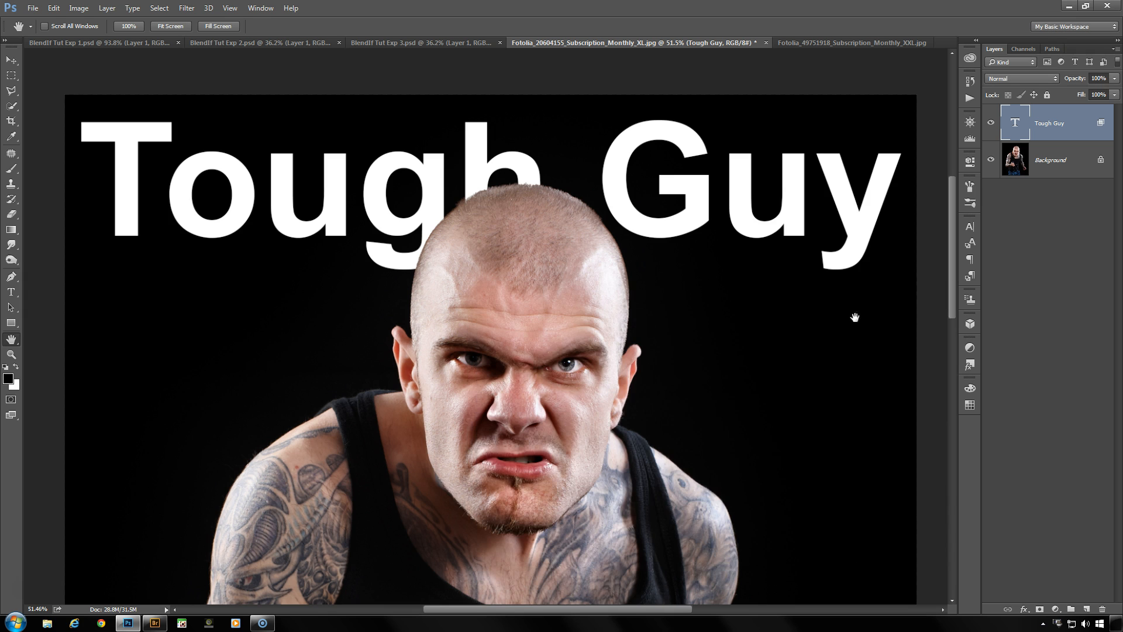
{"action": "scroll", "coordinate": [657, 333], "scroll_direction": "down", "scroll_amount": 3}
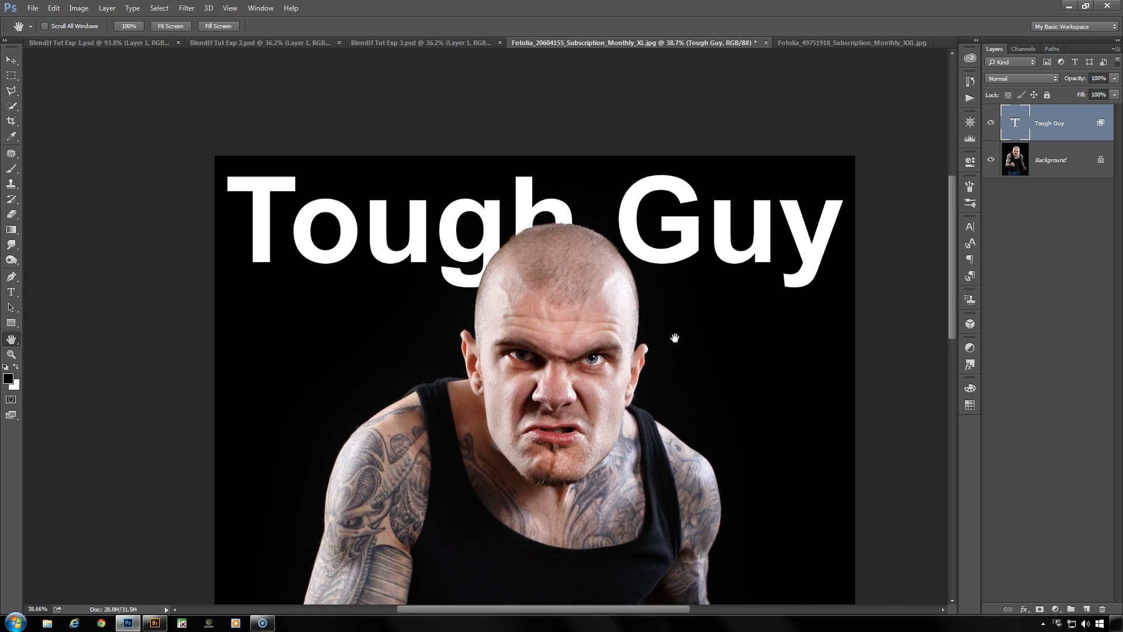
{"action": "scroll", "coordinate": [670, 339], "scroll_direction": "down", "scroll_amount": 3}
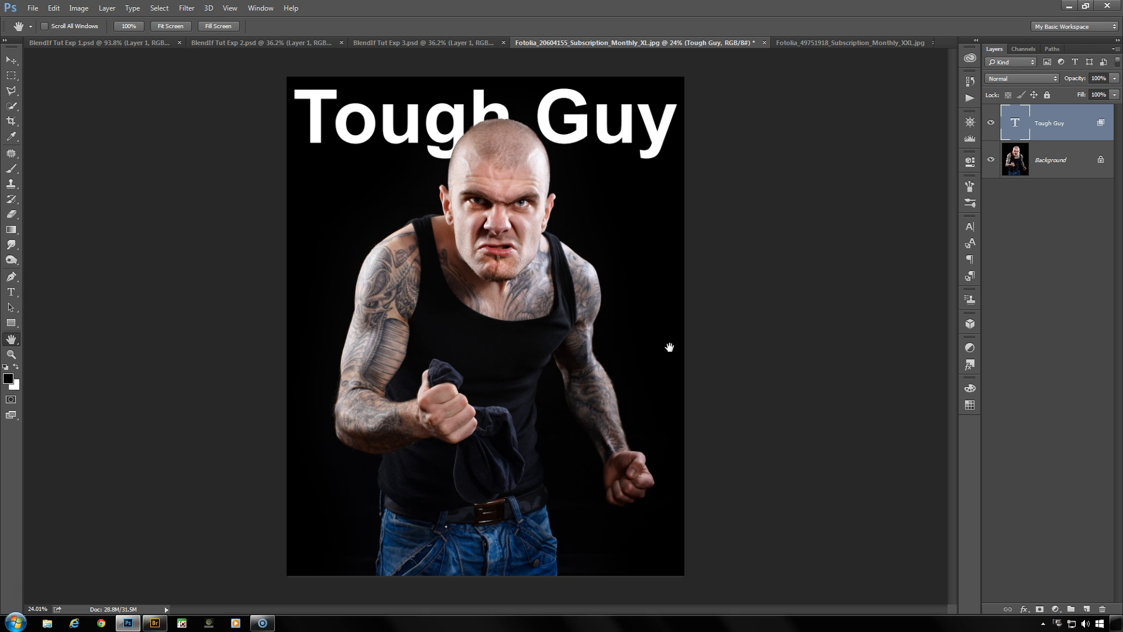
Switch to Fotolia_49751918_Subscription_Monthly_XXL.jpg, scale the planet layer to 46.50% and place it in the sky above the ruined buildings.
{"action": "left_click", "coordinate": [843, 43]}
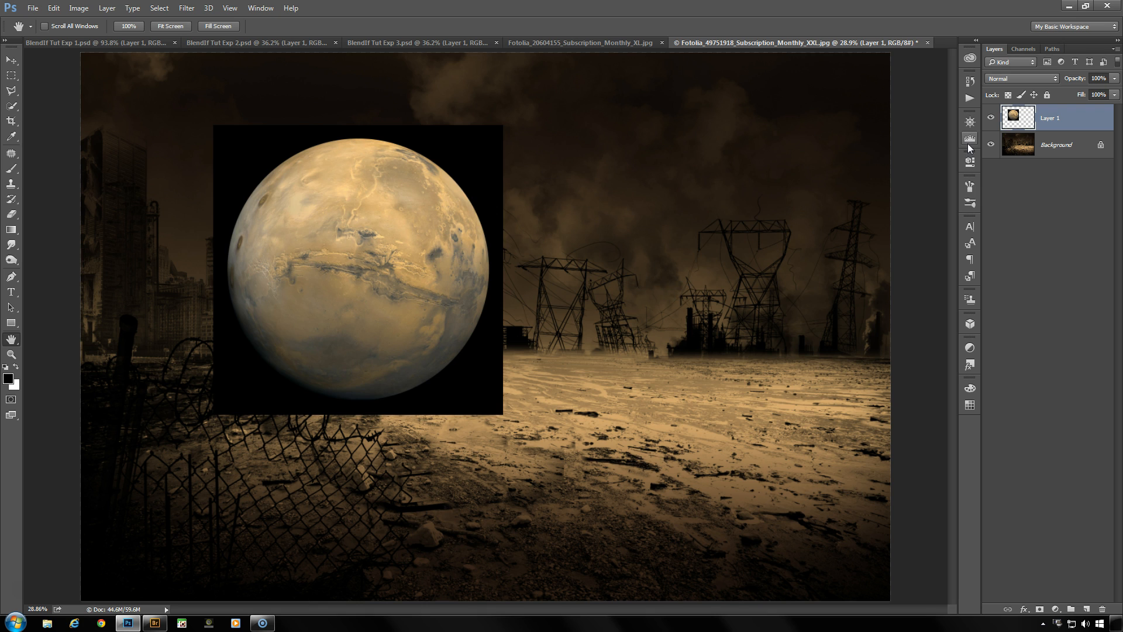
{"action": "key", "text": "ctrl+t"}
{"action": "left_click_drag", "start_coordinate": [505, 417], "coordinate": [354, 293]}
{"action": "left_click_drag", "start_coordinate": [325, 217], "coordinate": [310, 144]}
{"action": "left_click_drag", "start_coordinate": [350, 206], "coordinate": [330, 186]}
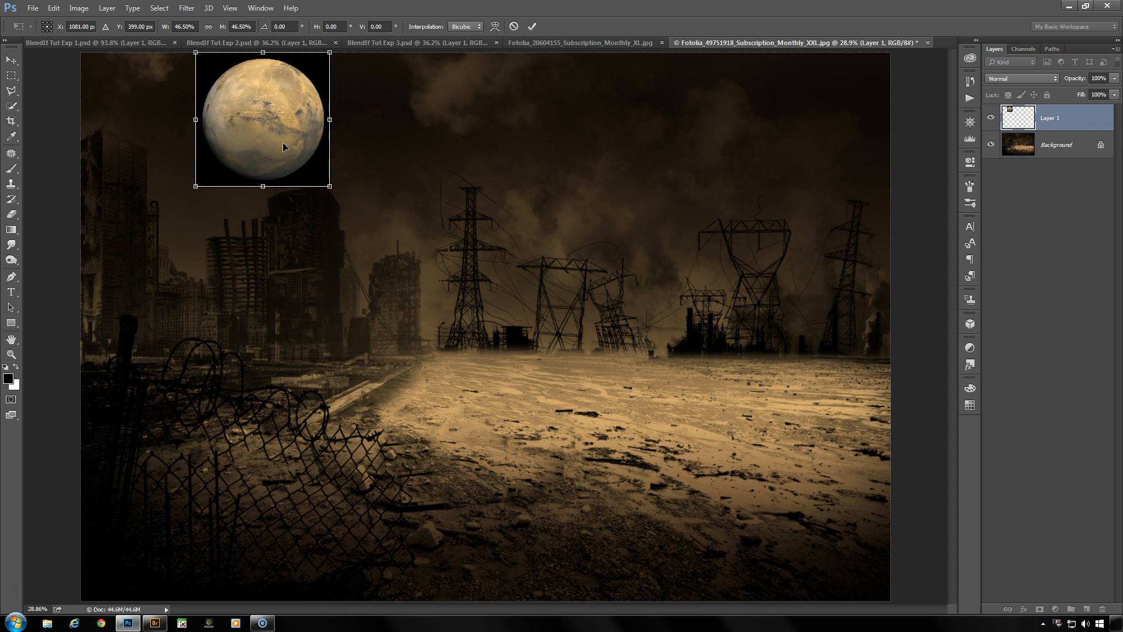
{"action": "key", "text": "Return"}
Remove the planet's black backdrop by raising Layer 1's This Layer shadow slider slightly past 8 in its Blending Options, and apply the style.
{"action": "scroll", "coordinate": [297, 174], "scroll_direction": "up", "scroll_amount": 4}
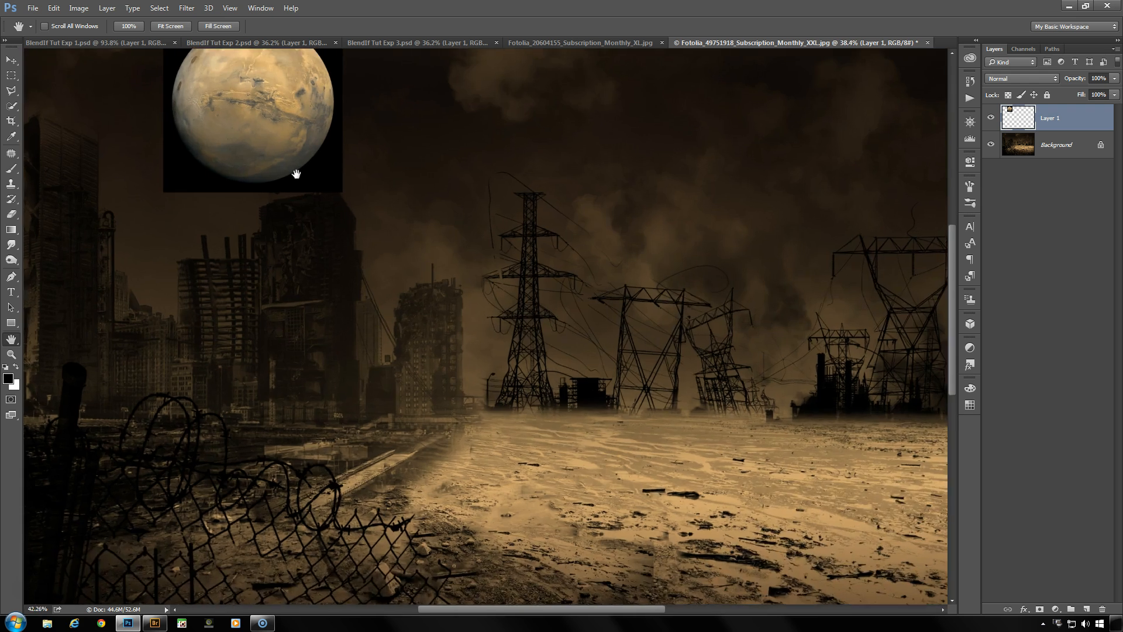
{"action": "scroll", "coordinate": [297, 174], "scroll_direction": "up", "scroll_amount": 4}
{"action": "left_click_drag", "start_coordinate": [290, 117], "coordinate": [484, 327]}
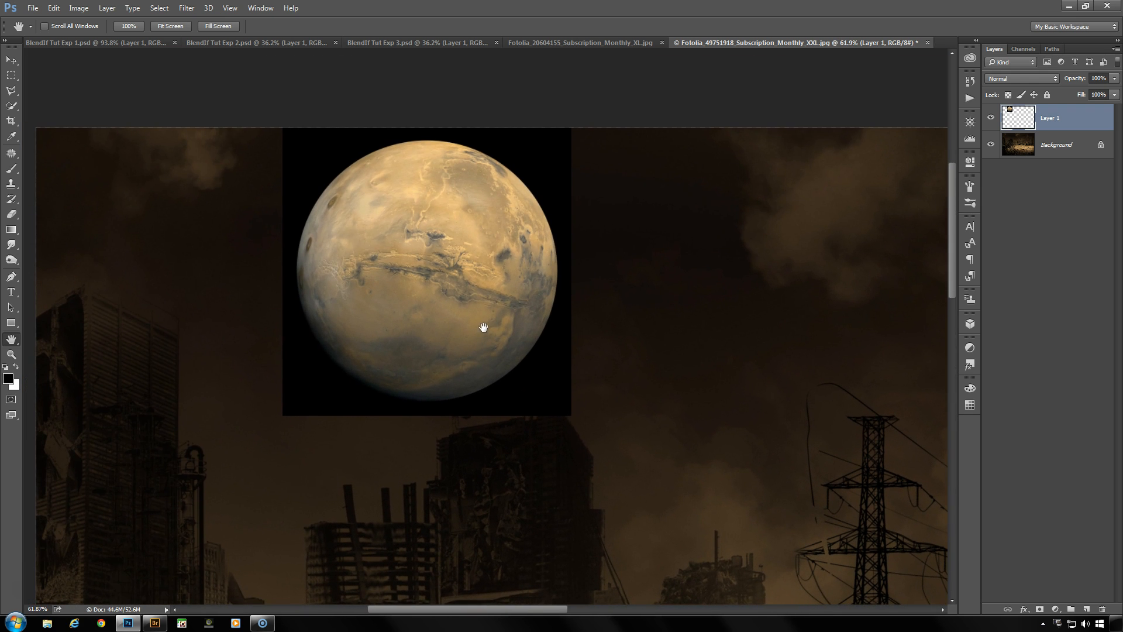
{"action": "left_click", "coordinate": [1024, 609]}
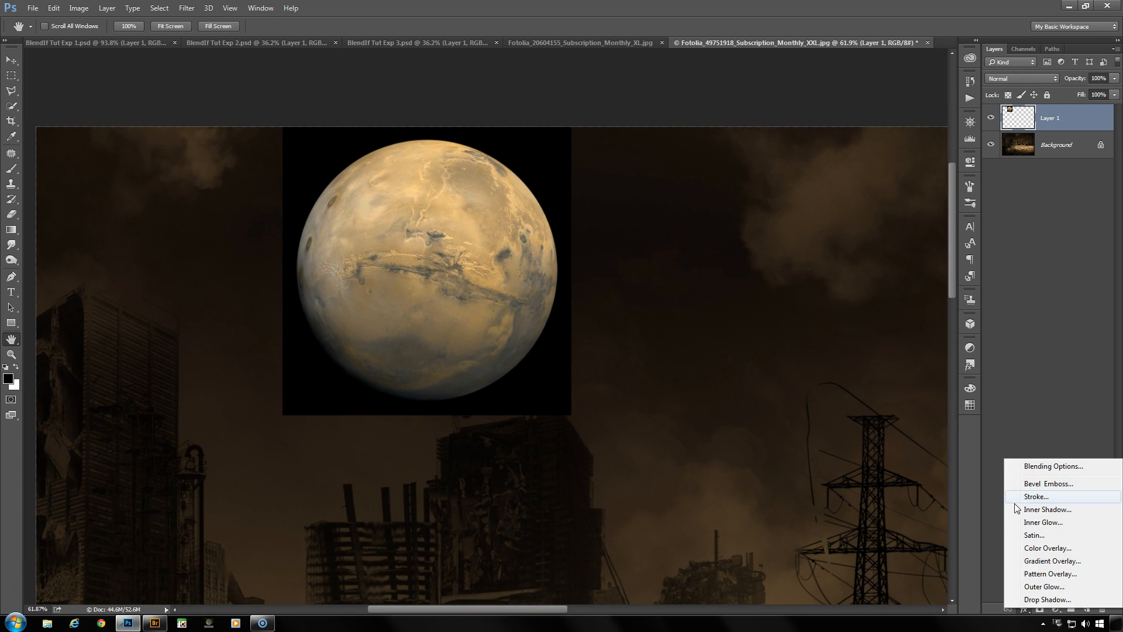
{"action": "left_click", "coordinate": [1030, 466]}
{"action": "left_click_drag", "start_coordinate": [750, 293], "coordinate": [884, 171]}
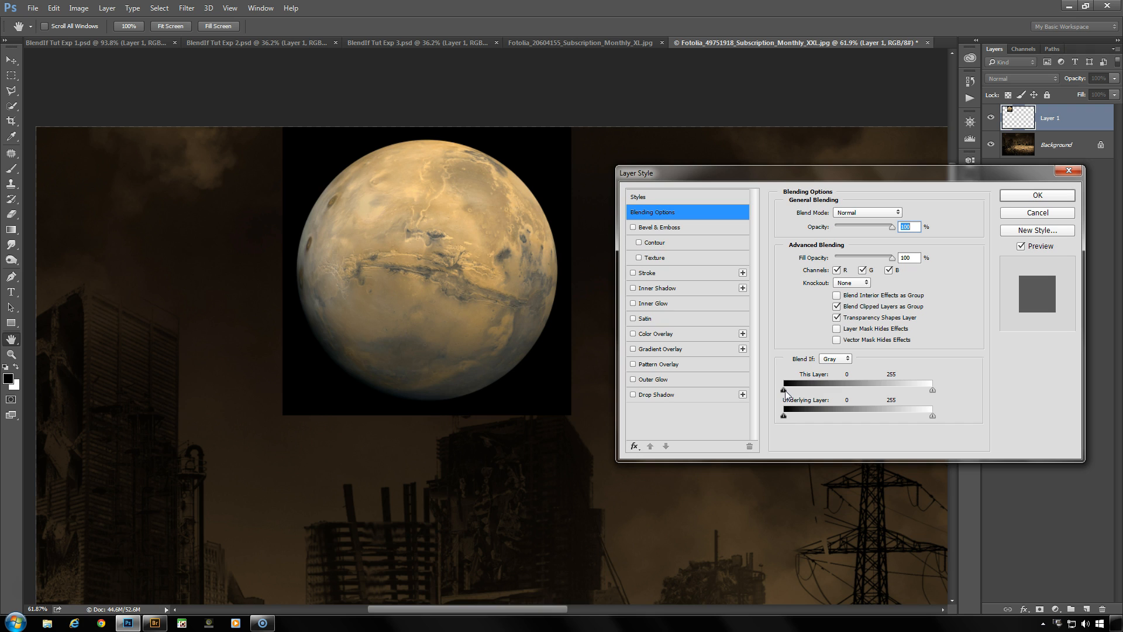
{"action": "left_click_drag", "start_coordinate": [785, 391], "coordinate": [786, 394]}
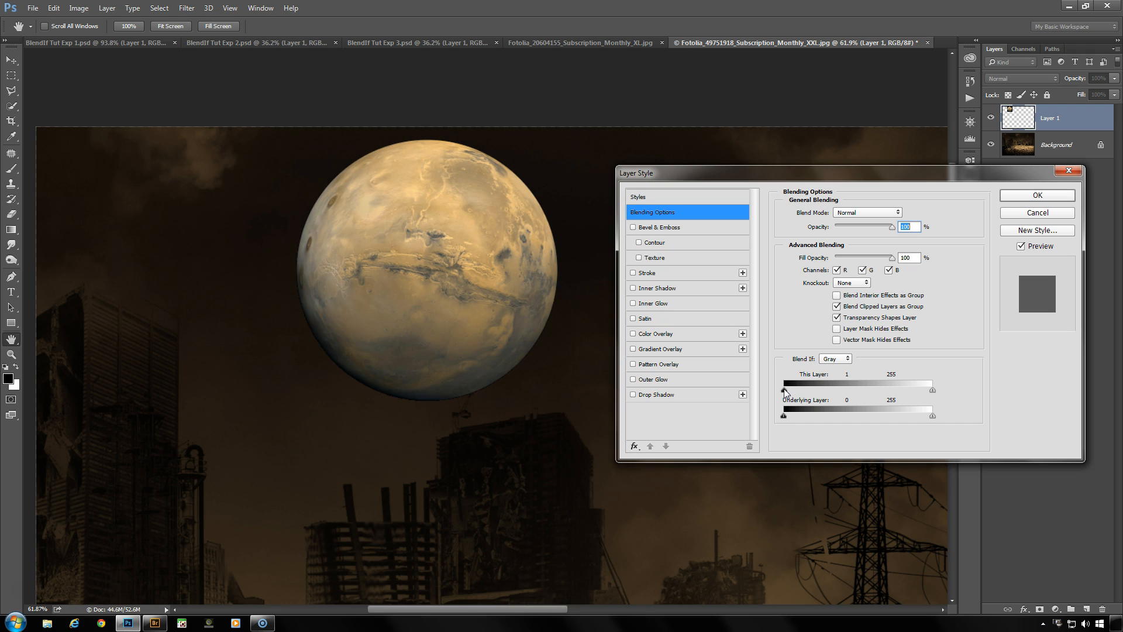
{"action": "left_click_drag", "start_coordinate": [785, 390], "coordinate": [789, 391]}
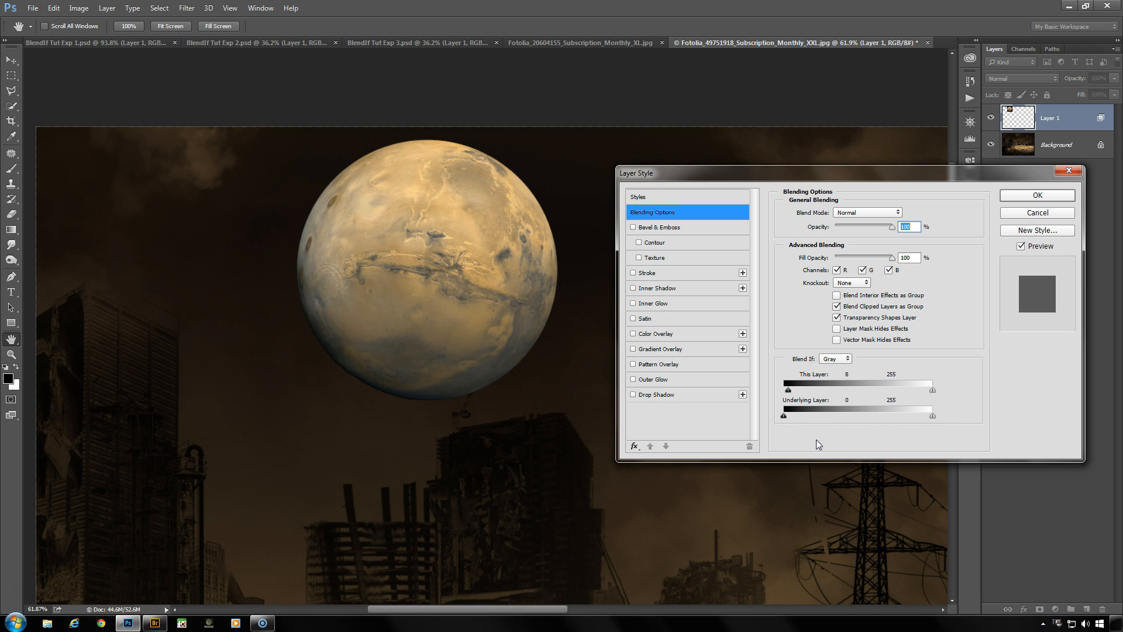
{"action": "left_click_drag", "start_coordinate": [789, 390], "coordinate": [797, 386]}
{"action": "left_click", "coordinate": [1032, 197]}
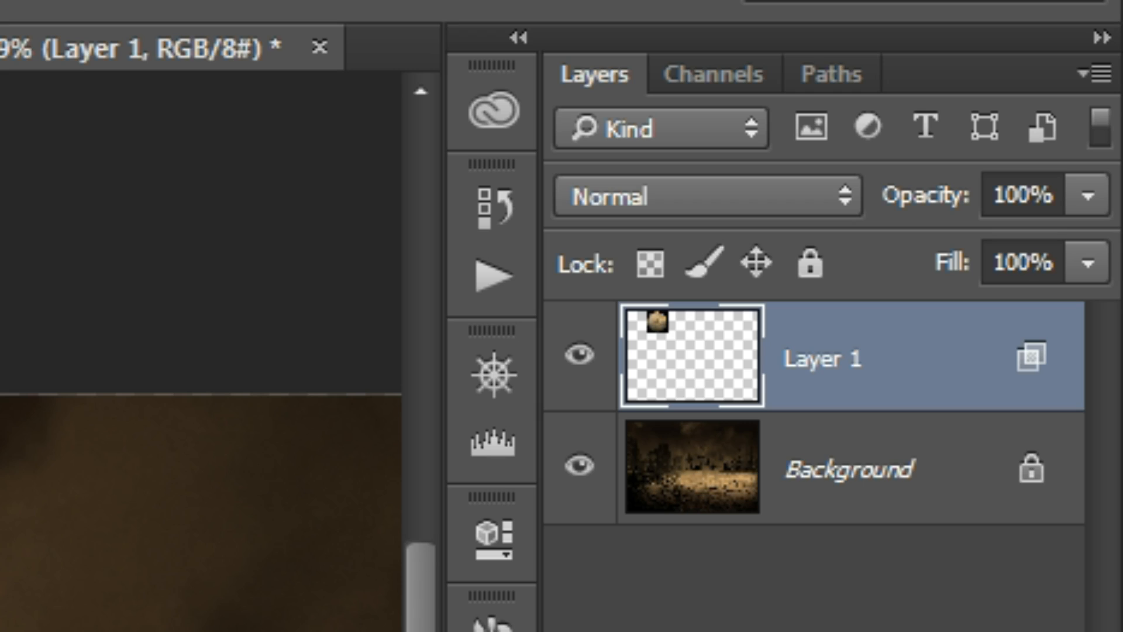
Add a new empty layer above the planet layer and merge it down into Layer 1.
{"action": "key", "text": "ctrl+alt+shift+n"}
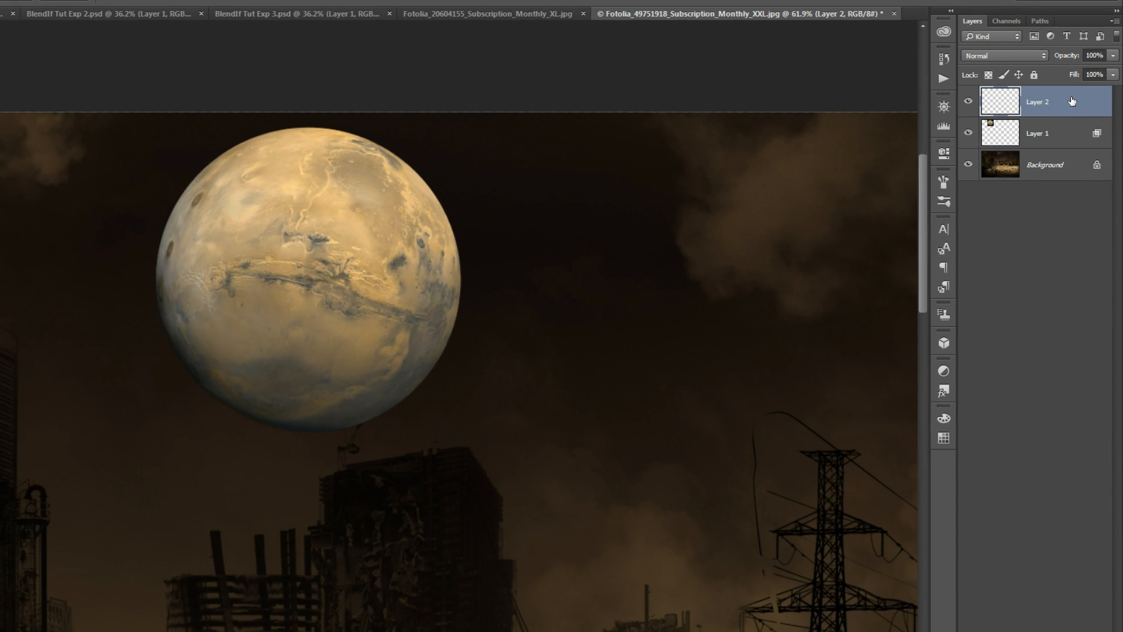
{"action": "right_click", "coordinate": [1072, 102]}
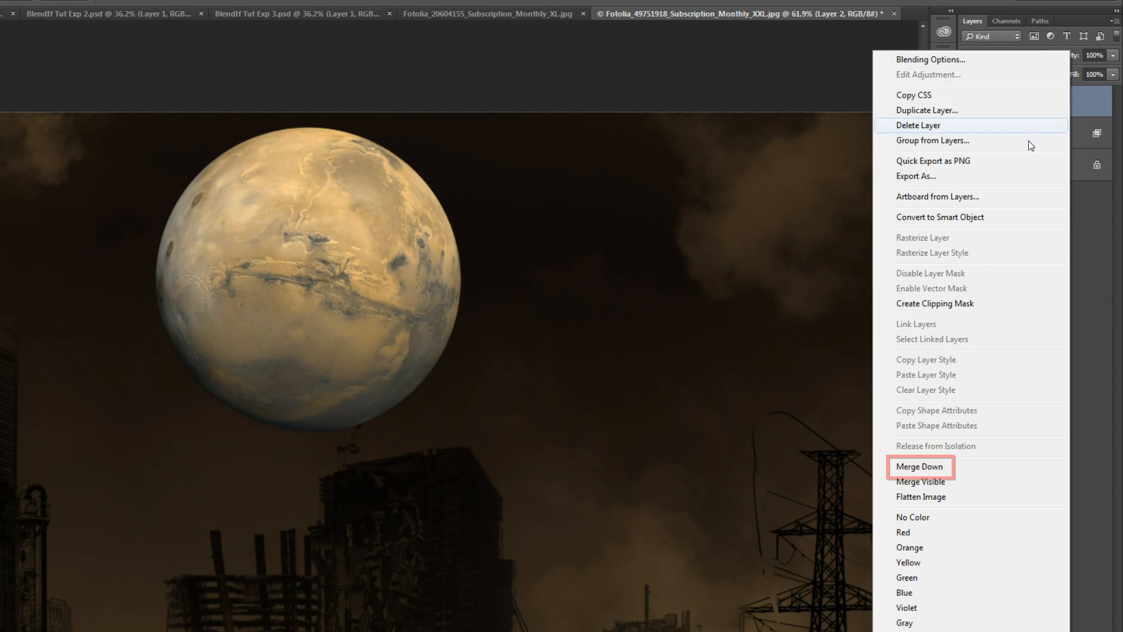
{"action": "left_click", "coordinate": [960, 465]}
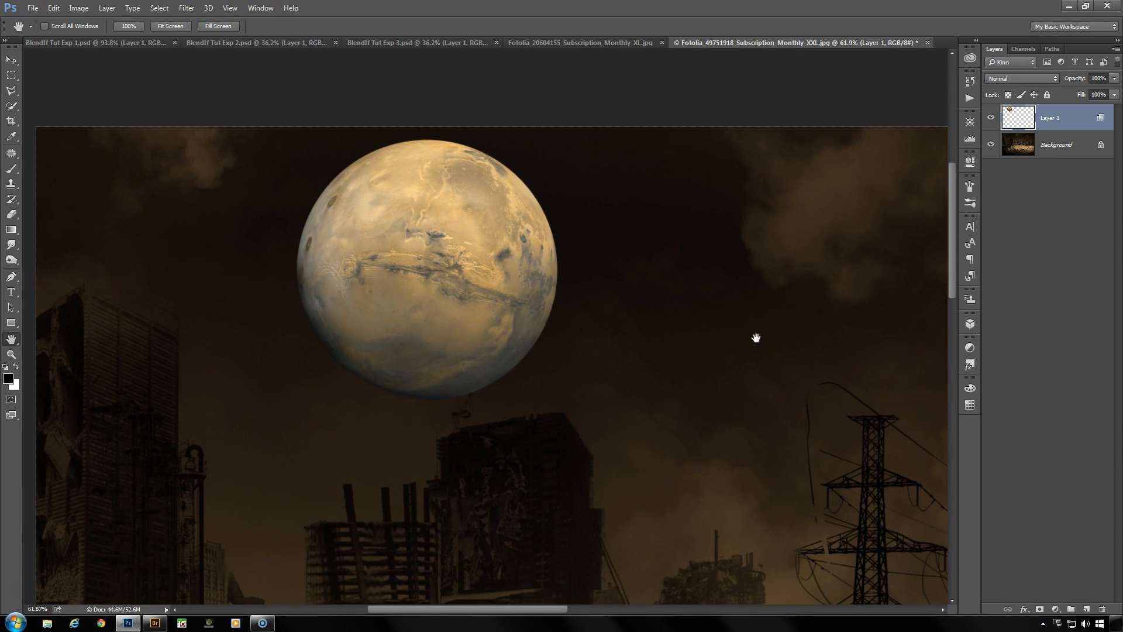
{"action": "scroll", "coordinate": [753, 345], "scroll_direction": "down", "scroll_amount": 3}
{"action": "scroll", "coordinate": [753, 348], "scroll_direction": "down", "scroll_amount": 1}
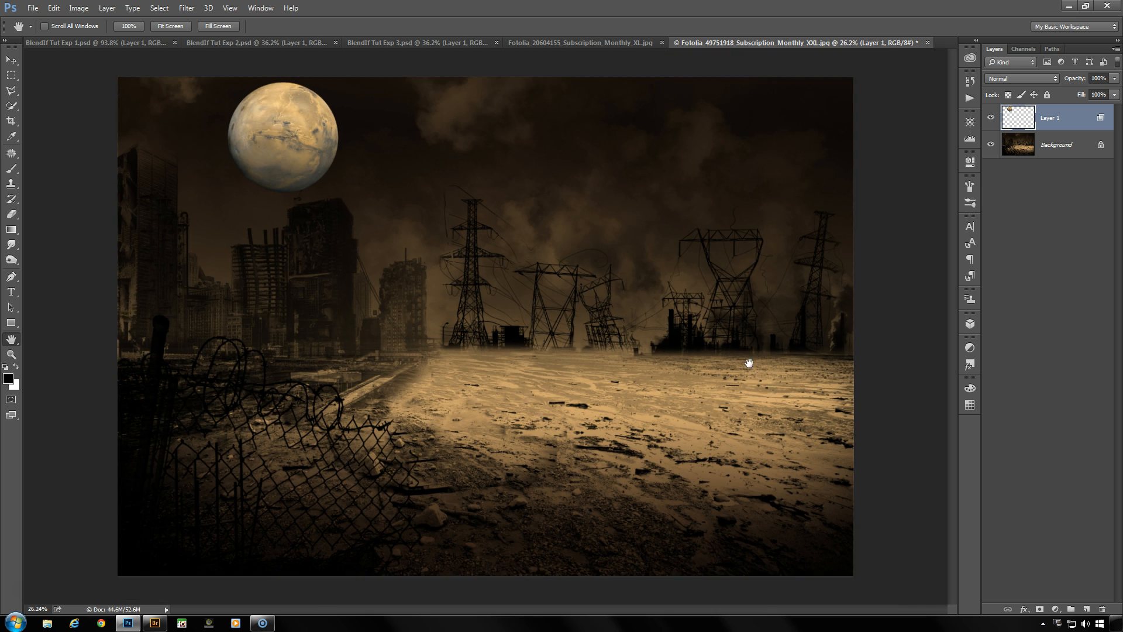
Add a Hue/Saturation adjustment layer between the Background and the planet's Layer 1.
{"action": "scroll", "coordinate": [747, 363], "scroll_direction": "up", "scroll_amount": 1}
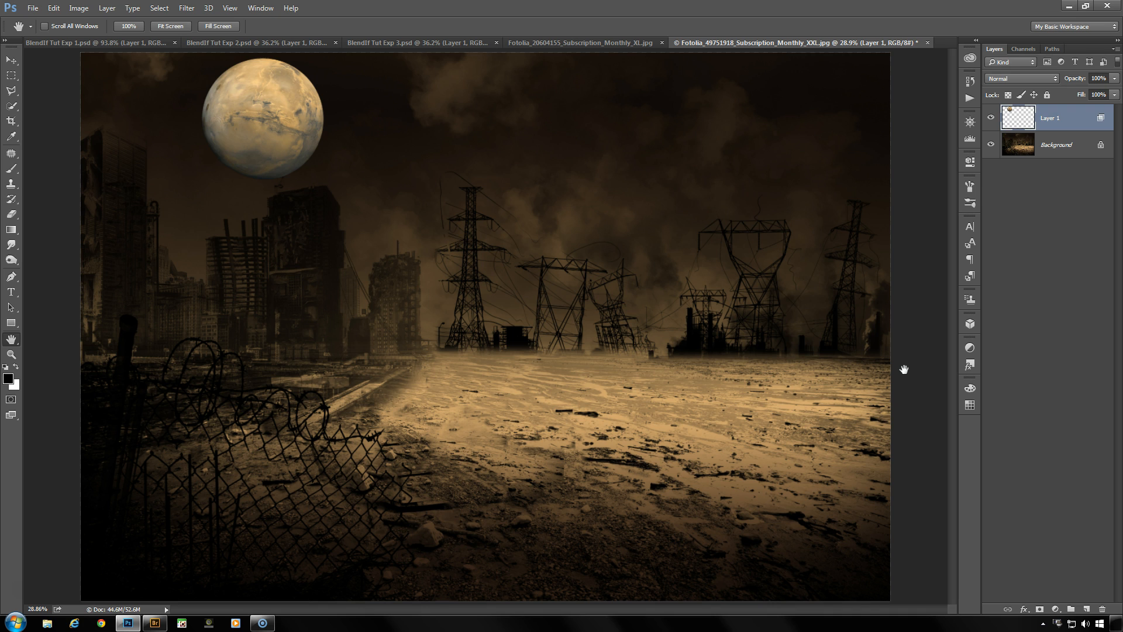
{"action": "left_click", "coordinate": [1056, 609]}
{"action": "left_click", "coordinate": [1047, 164]}
{"action": "left_click", "coordinate": [1066, 149]}
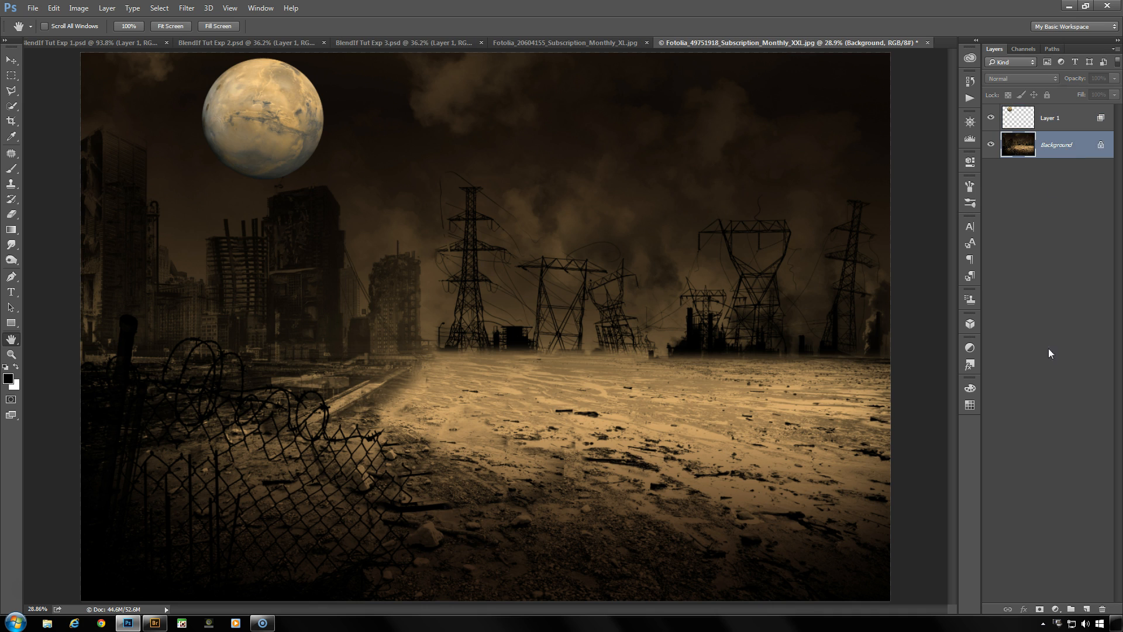
{"action": "left_click", "coordinate": [1056, 609]}
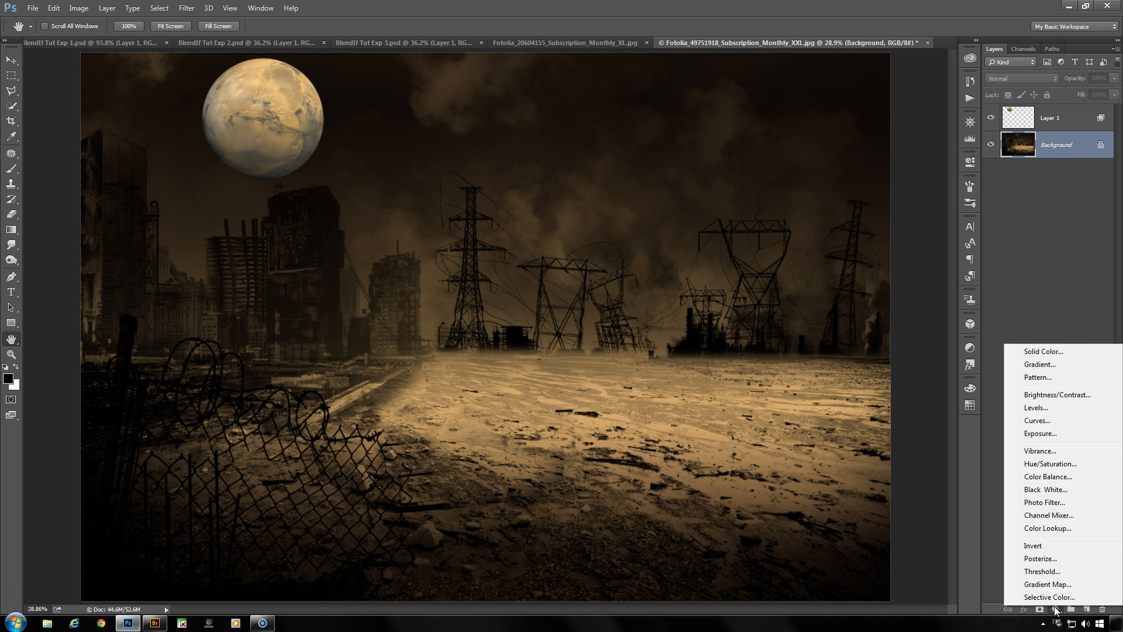
{"action": "left_click", "coordinate": [1050, 464]}
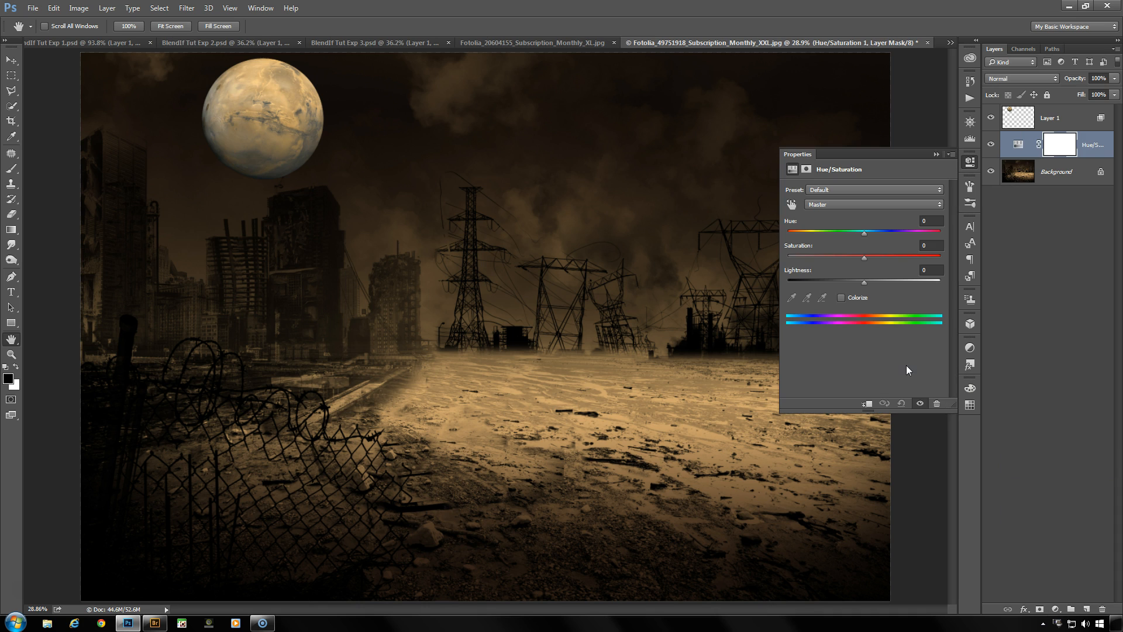
Colorize the Hue/Saturation adjustment green with Hue 110, Saturation 21 and Lightness -15.
{"action": "left_click", "coordinate": [841, 297]}
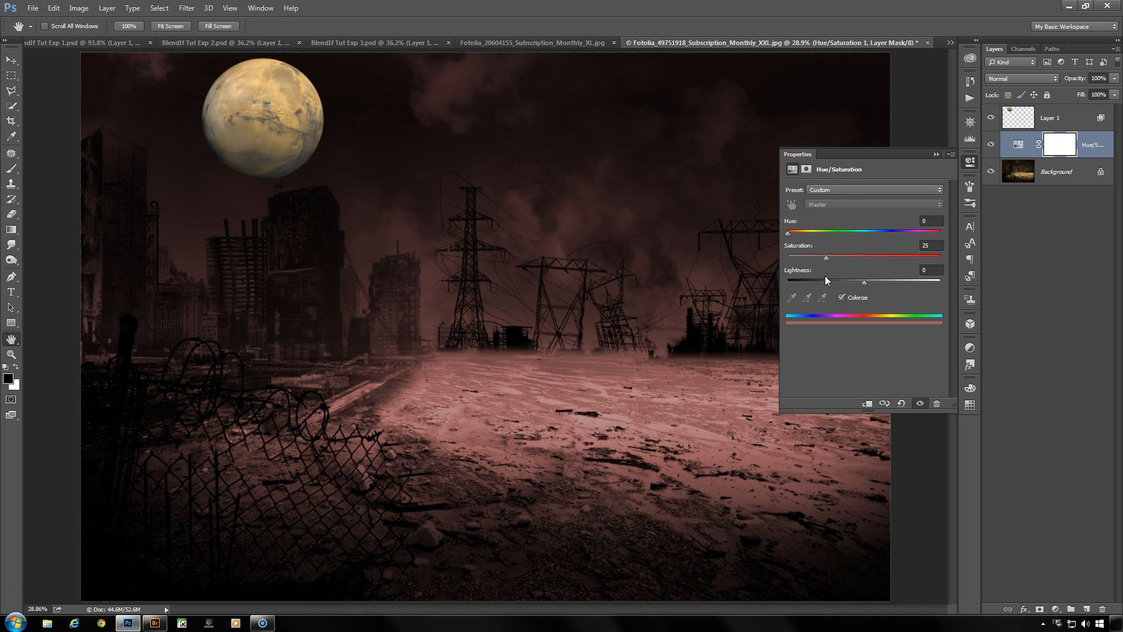
{"action": "left_click_drag", "start_coordinate": [789, 234], "coordinate": [829, 234]}
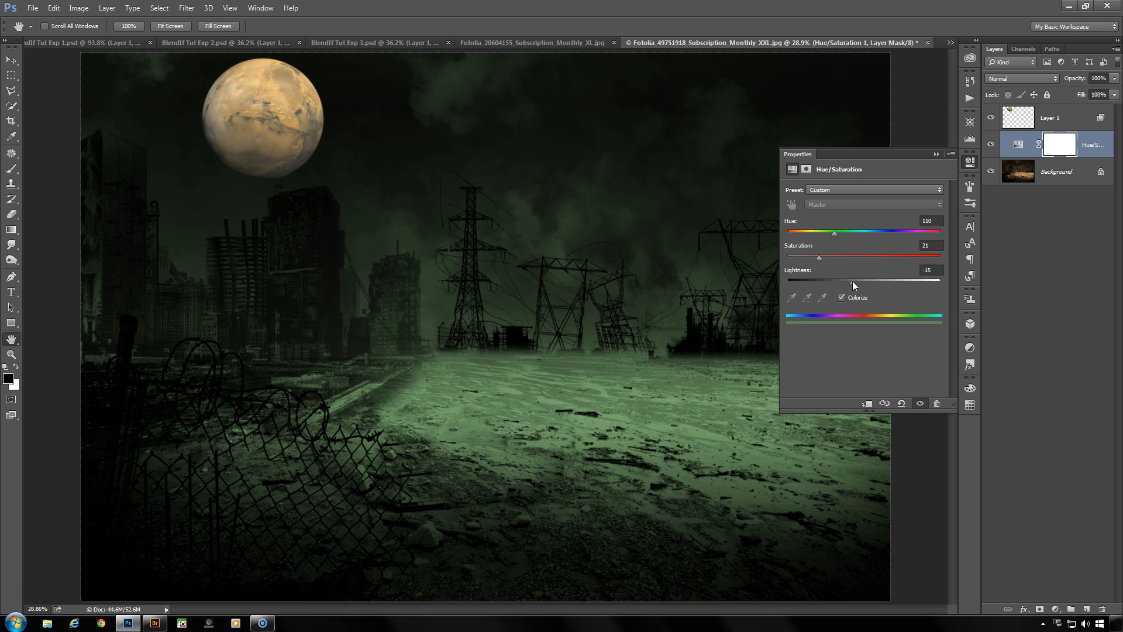
{"action": "left_click", "coordinate": [936, 155]}
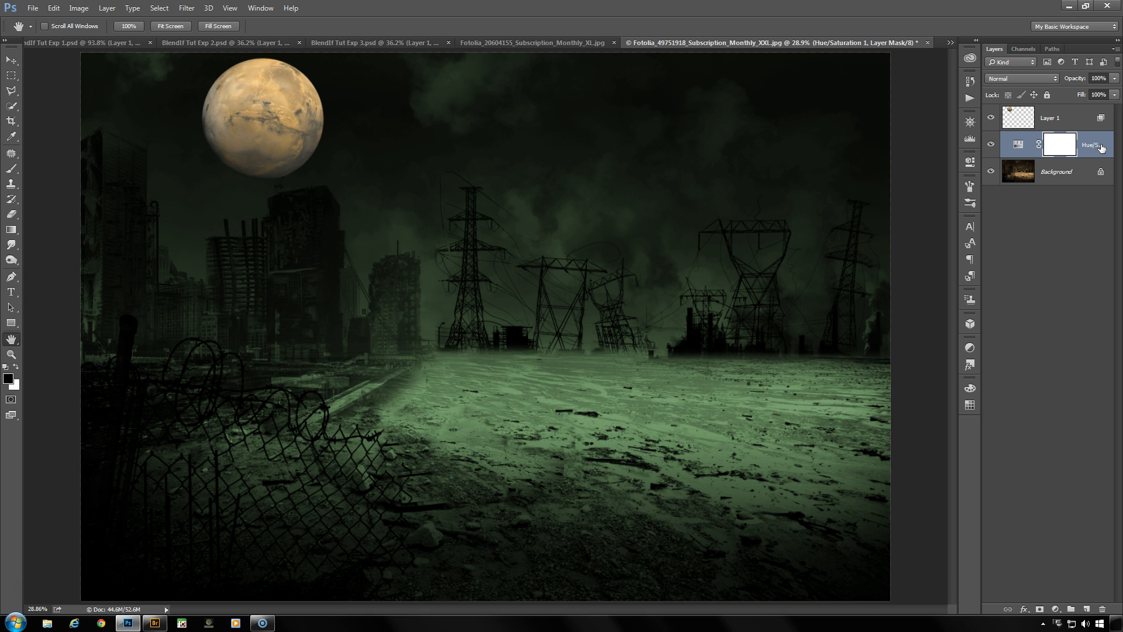
In the Hue/Saturation layer's Blending Options, raise the Underlying Layer shadow slider to 71 and split it to 71 / 120, limiting the tint to bright ground.
{"action": "left_click", "coordinate": [1024, 609]}
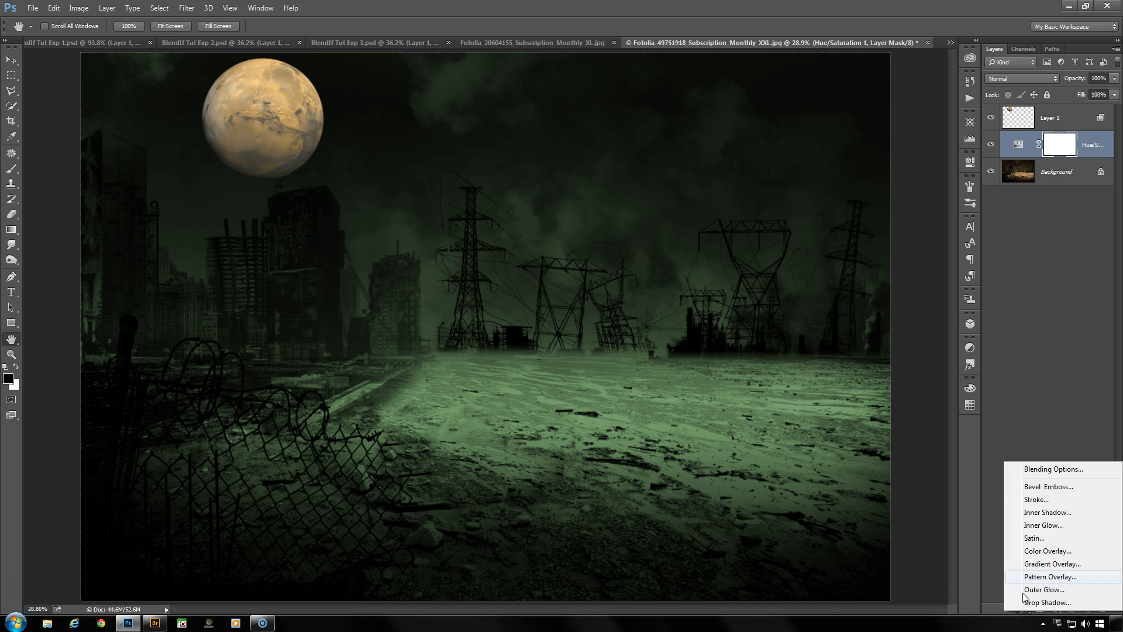
{"action": "left_click", "coordinate": [1051, 469]}
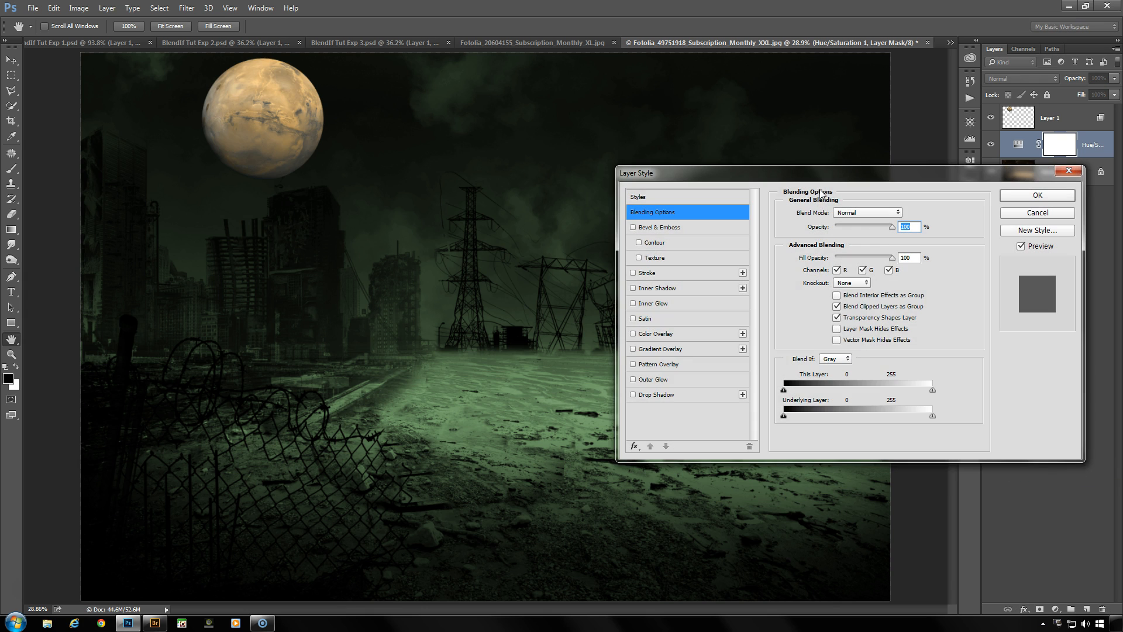
{"action": "left_click_drag", "start_coordinate": [835, 173], "coordinate": [785, 27]}
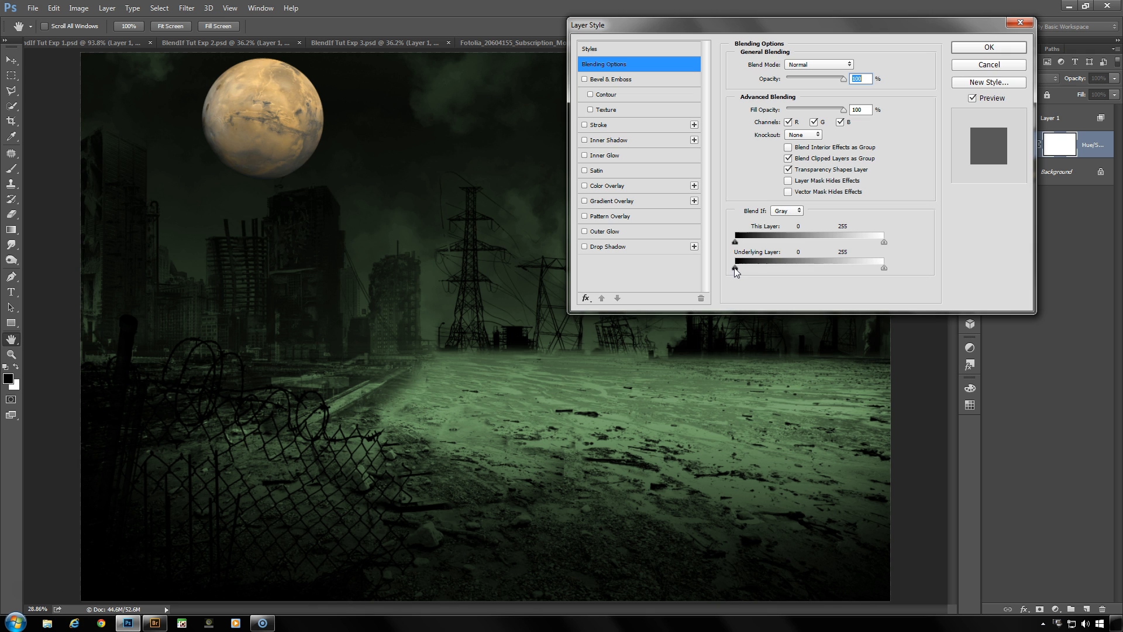
{"action": "left_click_drag", "start_coordinate": [740, 269], "coordinate": [755, 268]}
{"action": "left_click_drag", "start_coordinate": [759, 268], "coordinate": [777, 267]}
{"action": "key", "text": "alt"}
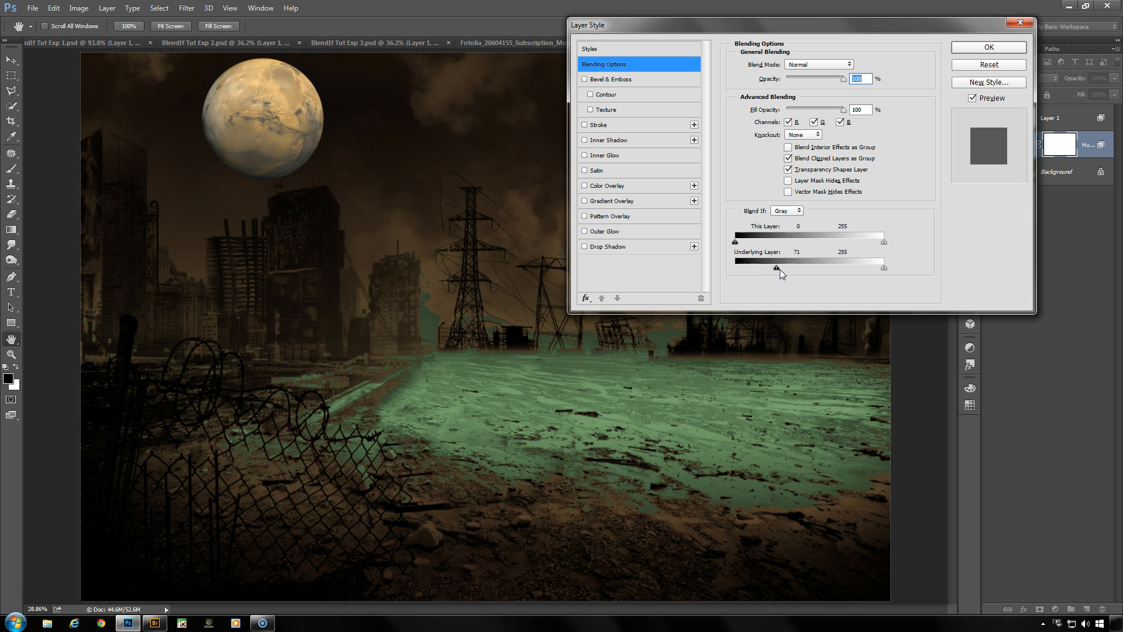
{"action": "left_click_drag", "start_coordinate": [788, 267], "coordinate": [794, 267]}
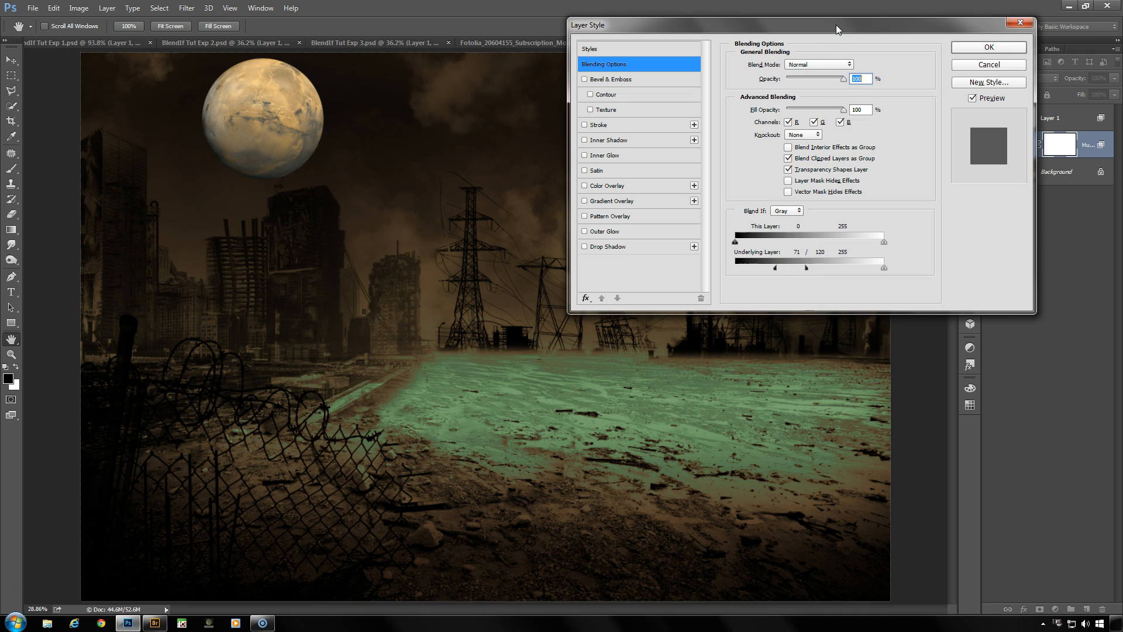
Try Multiply for the Hue/Saturation layer, settle on the Color blend mode at 71% opacity, and apply the style.
{"action": "left_click", "coordinate": [834, 65]}
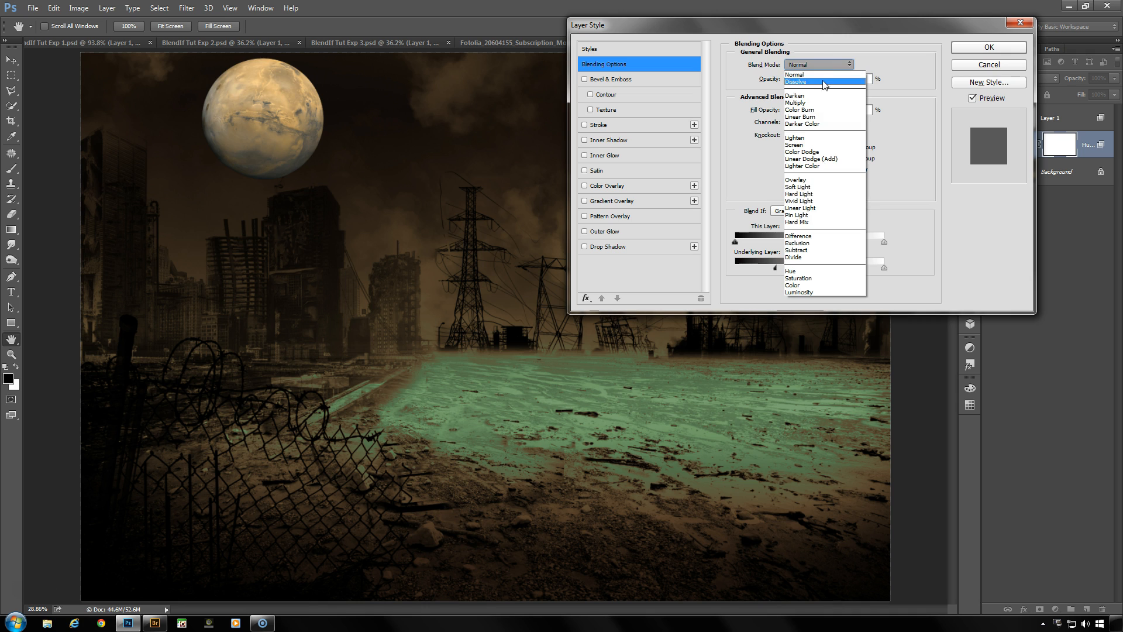
{"action": "left_click", "coordinate": [816, 102]}
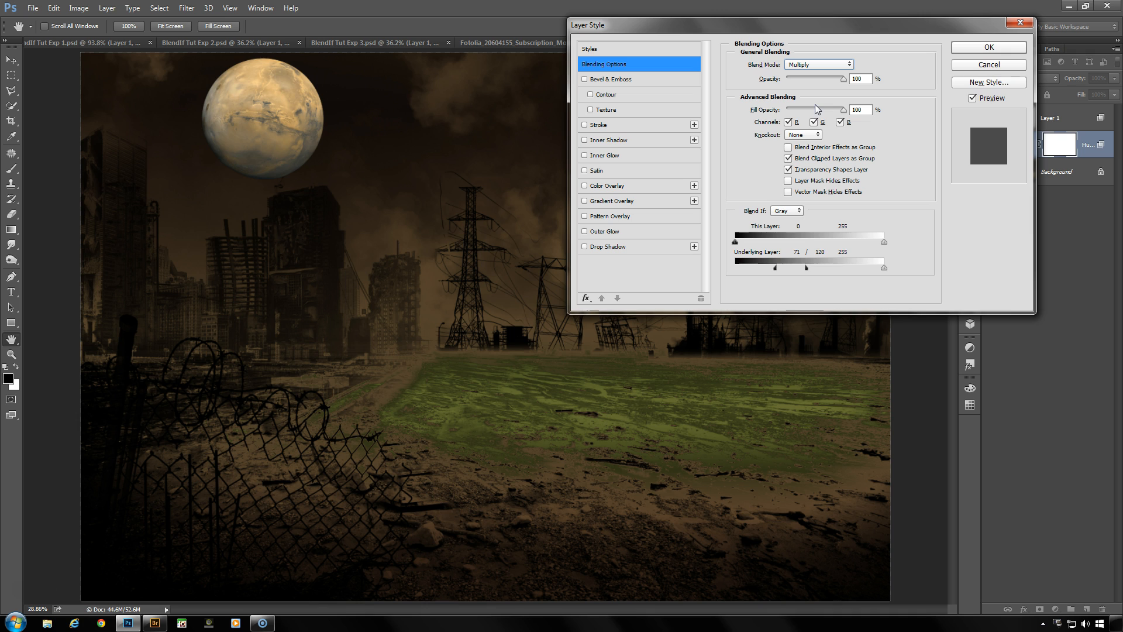
{"action": "left_click", "coordinate": [816, 65]}
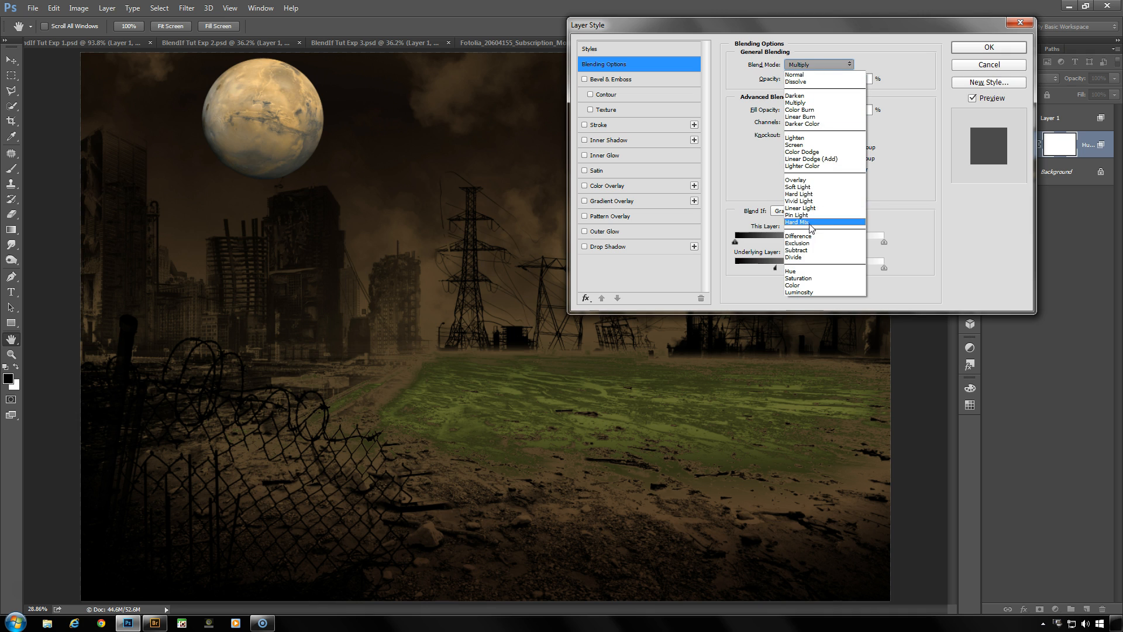
{"action": "left_click", "coordinate": [803, 285]}
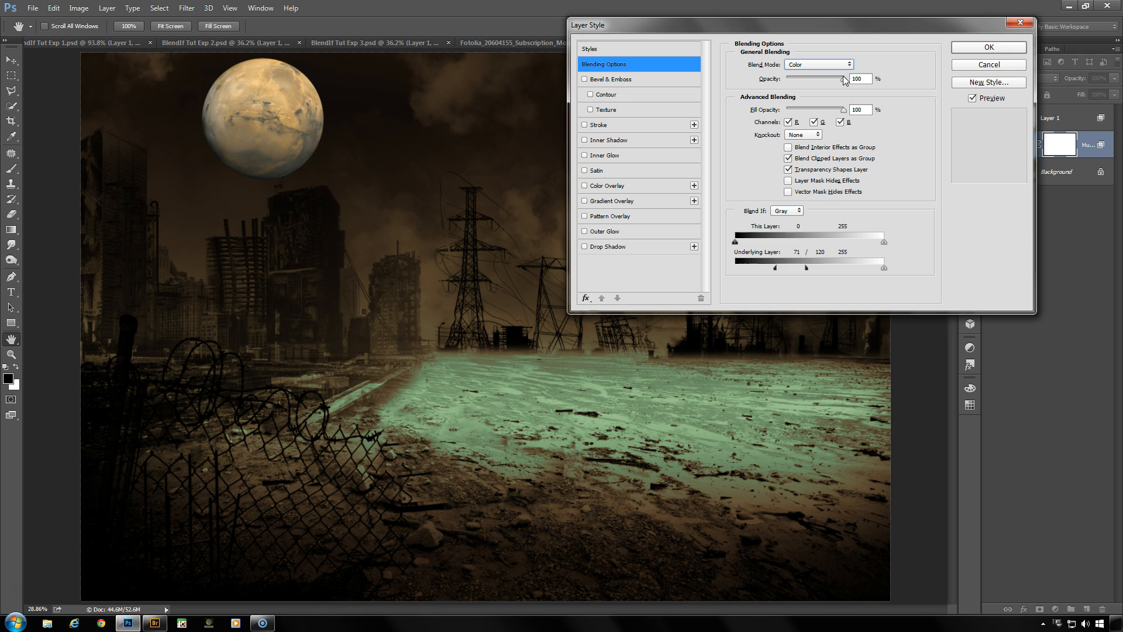
{"action": "left_click_drag", "start_coordinate": [840, 79], "coordinate": [819, 78]}
{"action": "left_click", "coordinate": [982, 47]}
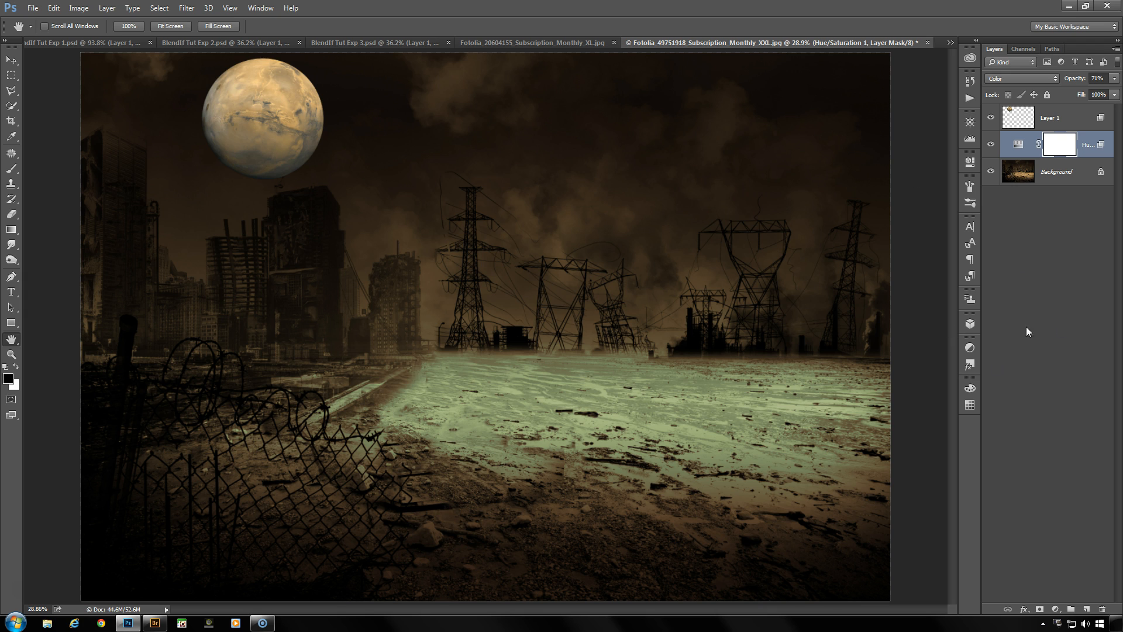
{"action": "left_click", "coordinate": [1056, 609]}
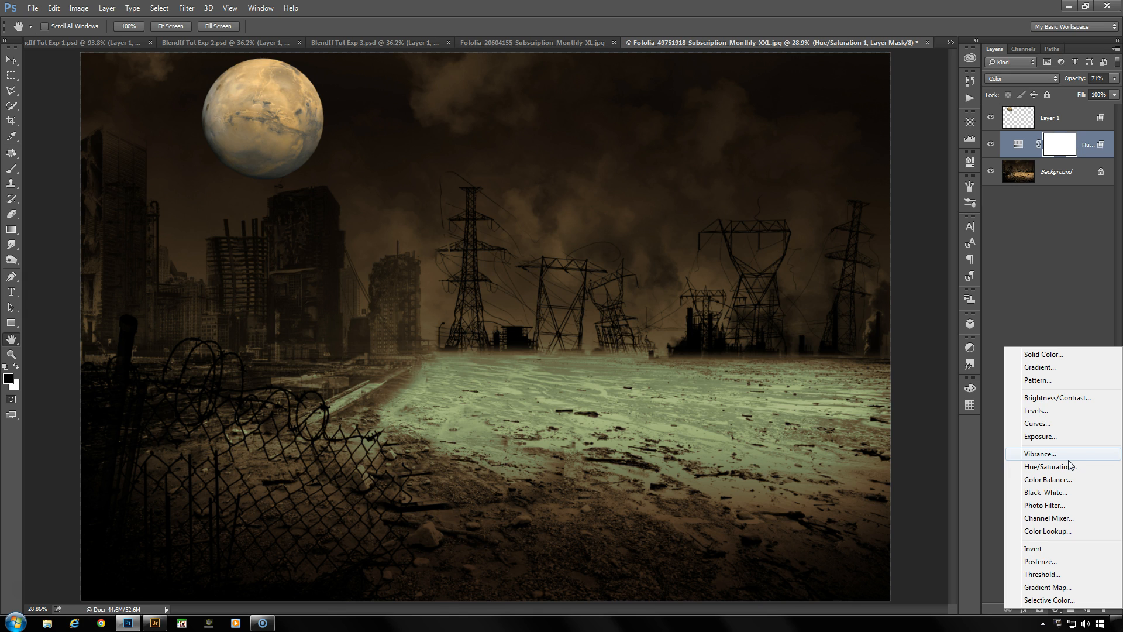
{"action": "left_click", "coordinate": [1043, 270]}
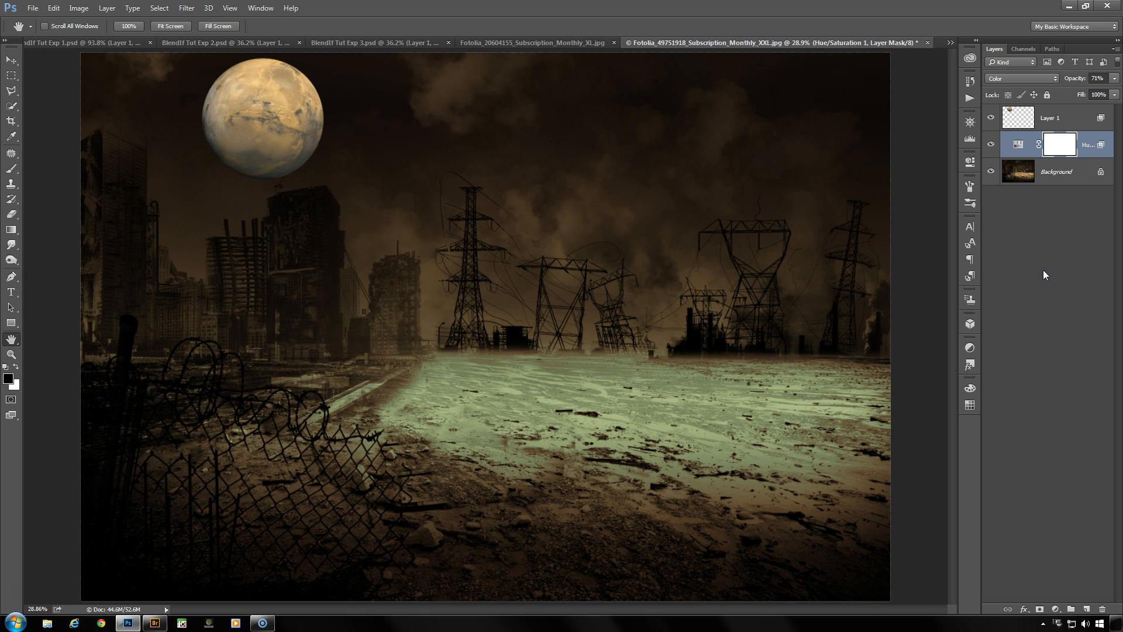